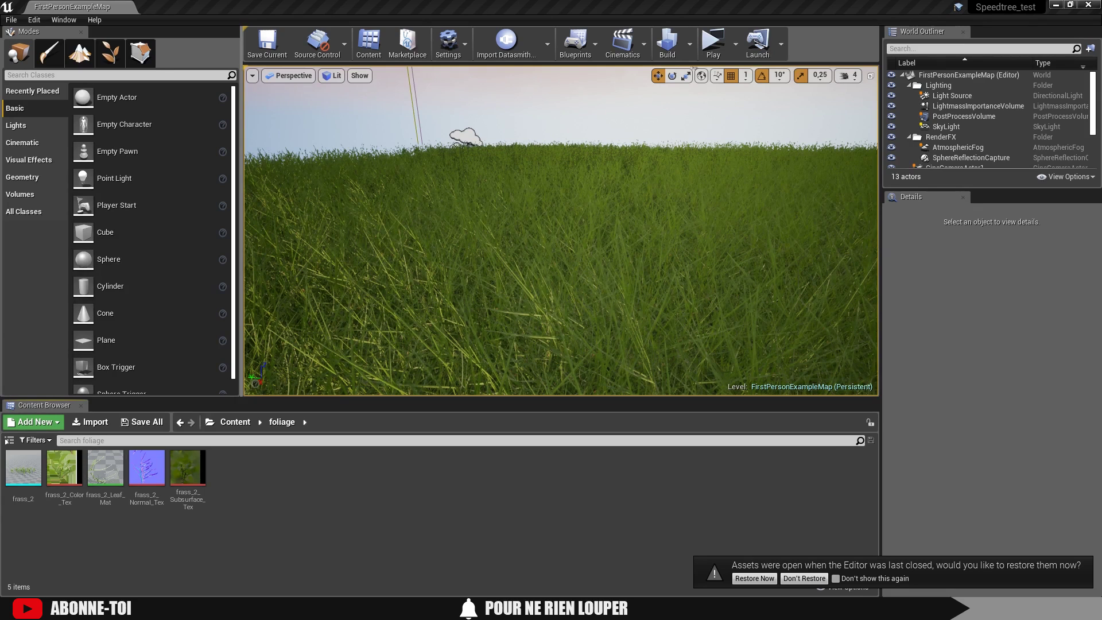
Look over the painted grass in the Unreal viewport, switch to SpeedTree Modeler and examine the grass patch model from several distances and angles.
{"action": "right_click_drag", "start_coordinate": [561, 229], "coordinate": [638, 228]}
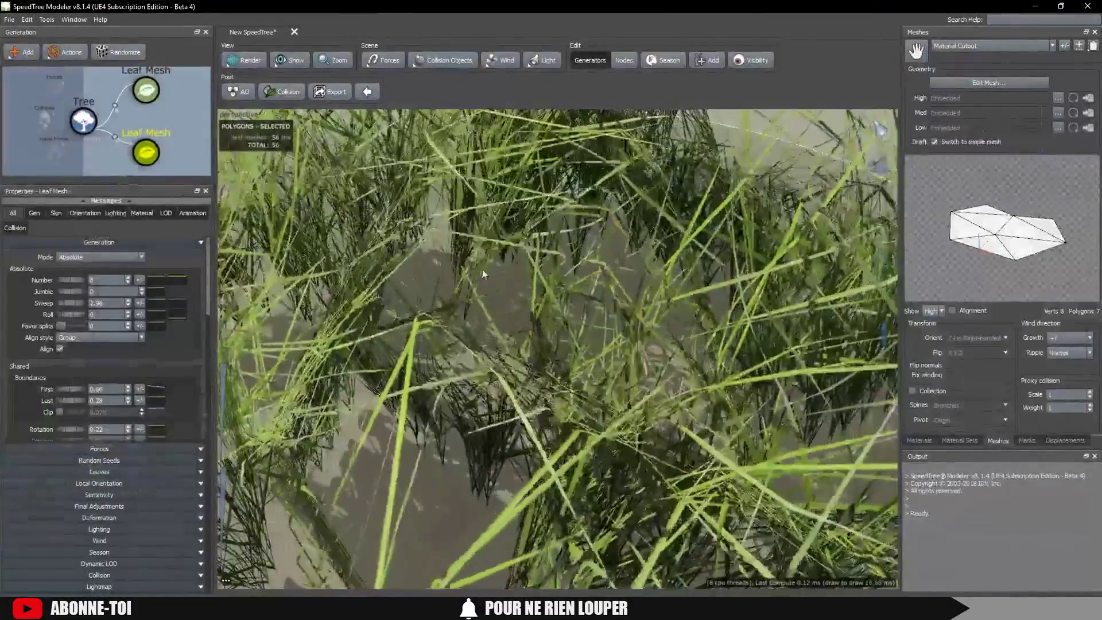
{"action": "scroll", "coordinate": [483, 267], "scroll_direction": "down", "scroll_amount": 5}
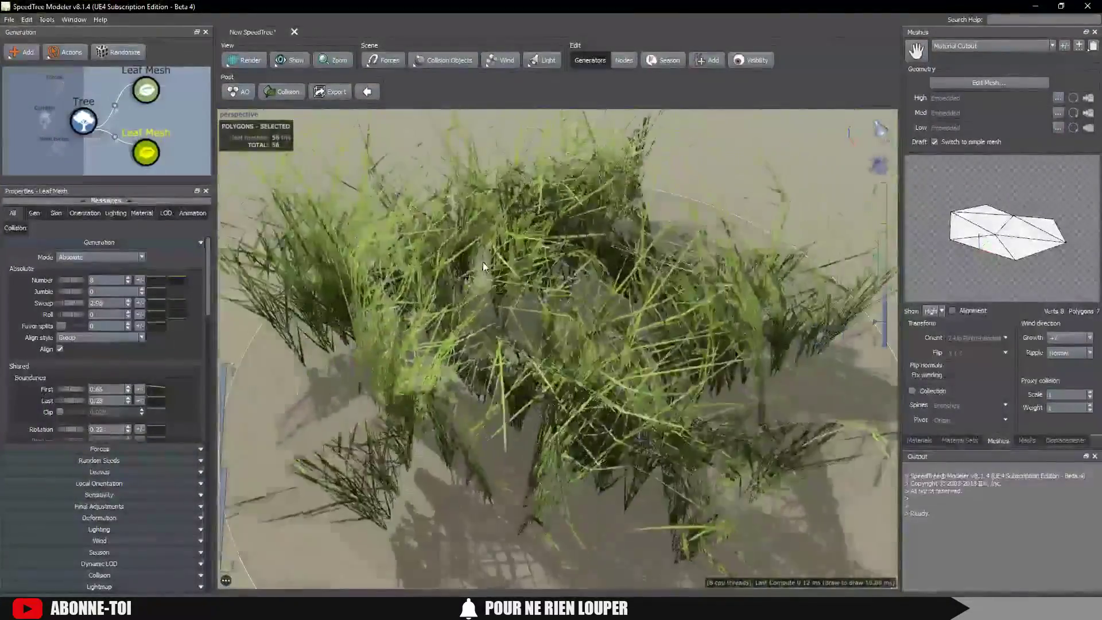
{"action": "scroll", "coordinate": [484, 266], "scroll_direction": "down", "scroll_amount": 3}
{"action": "right_click", "coordinate": [550, 324]}
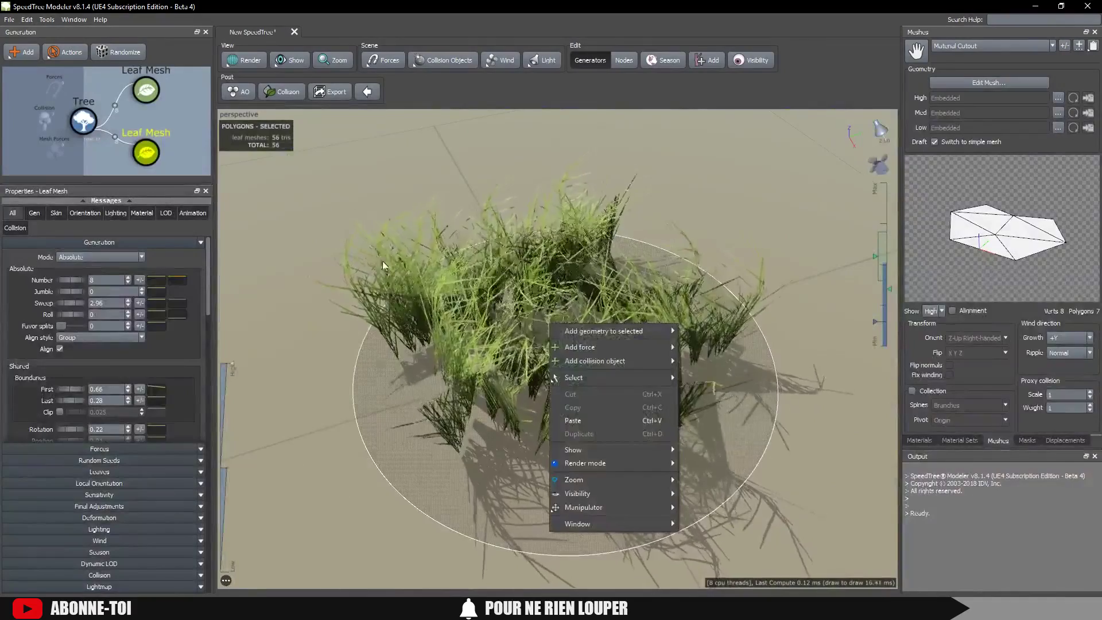
{"action": "left_click_drag", "start_coordinate": [382, 261], "coordinate": [591, 173]}
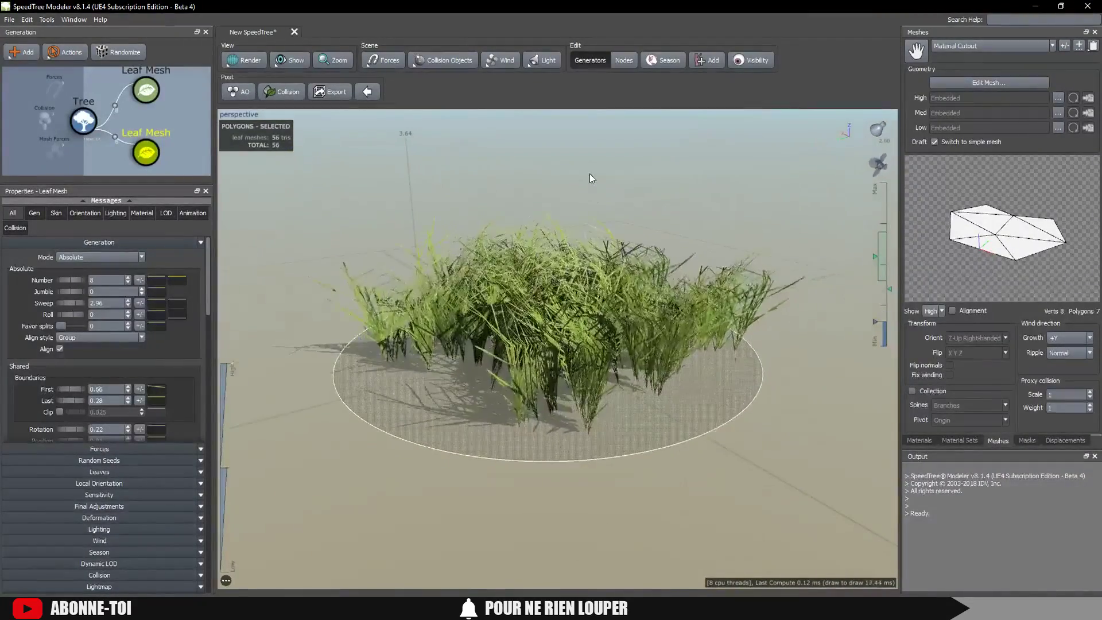
Review the properties of the Tree generator and the upper Leaf Mesh generator, and inspect that generator's geometry in the grass patch.
{"action": "left_click", "coordinate": [84, 122]}
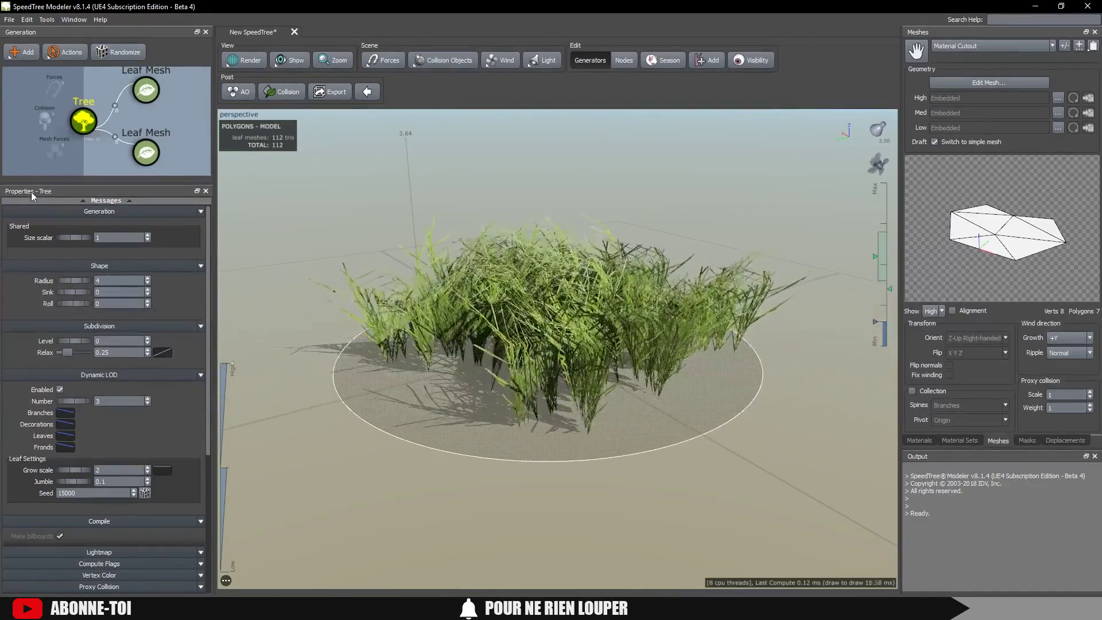
{"action": "scroll", "coordinate": [158, 322], "scroll_direction": "down", "scroll_amount": 7}
{"action": "scroll", "coordinate": [151, 321], "scroll_direction": "up", "scroll_amount": 6}
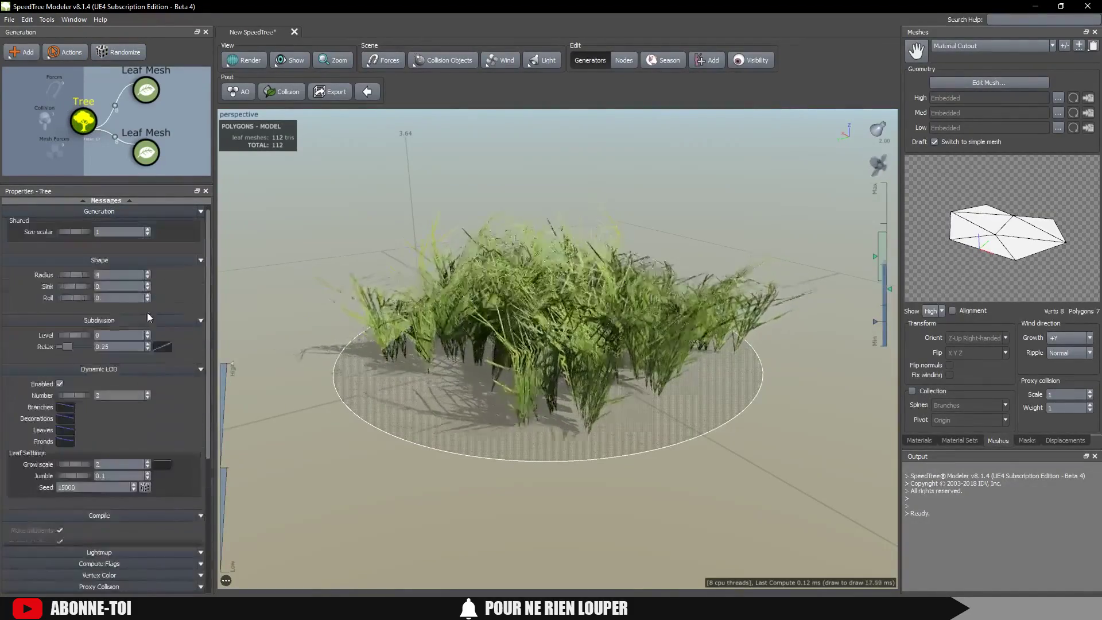
{"action": "scroll", "coordinate": [148, 317], "scroll_direction": "up", "scroll_amount": 1}
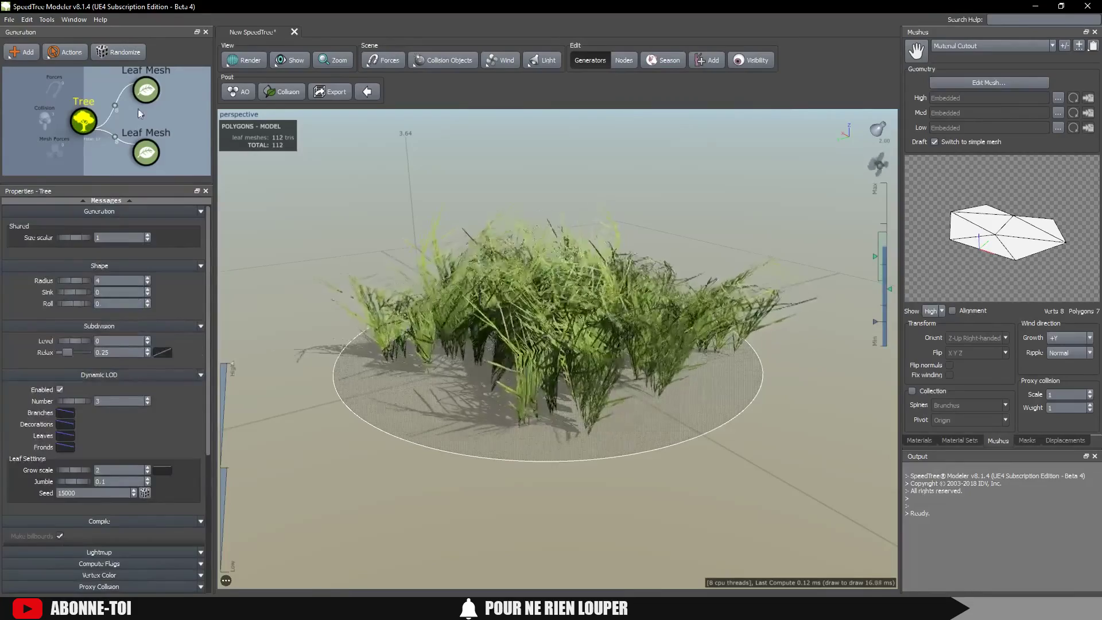
{"action": "left_click", "coordinate": [145, 93]}
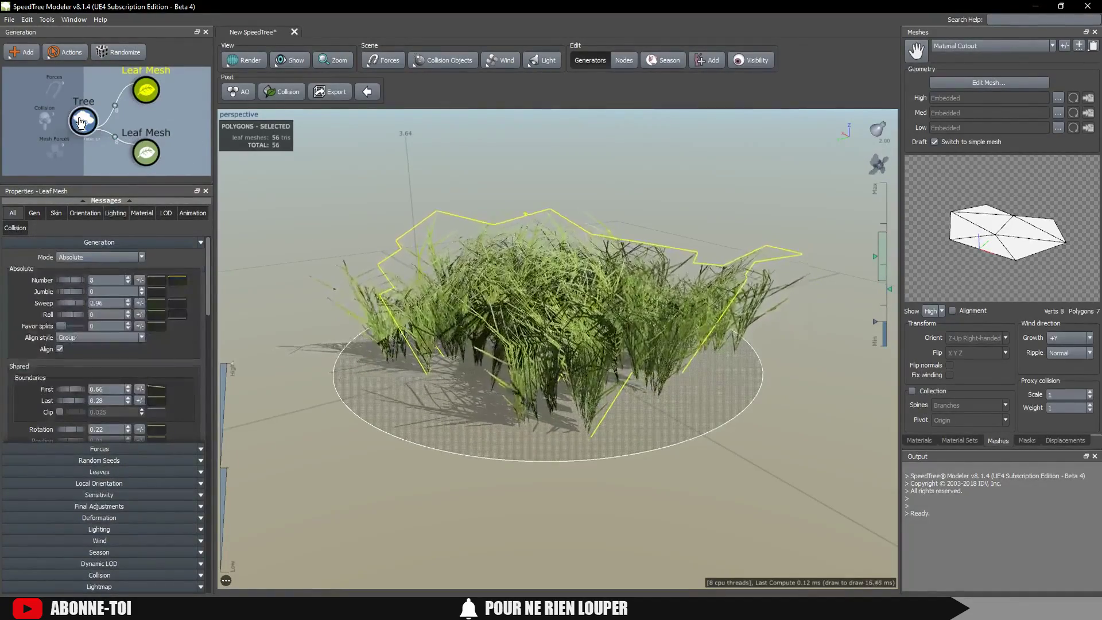
{"action": "scroll", "coordinate": [464, 220], "scroll_direction": "up", "scroll_amount": 2}
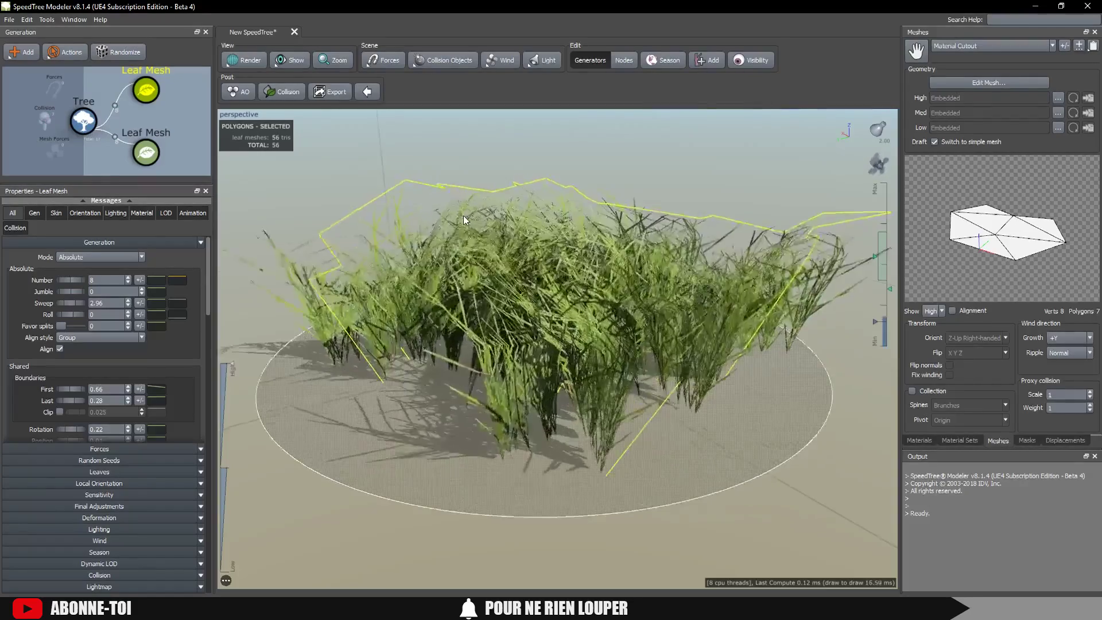
{"action": "scroll", "coordinate": [673, 196], "scroll_direction": "down", "scroll_amount": 3}
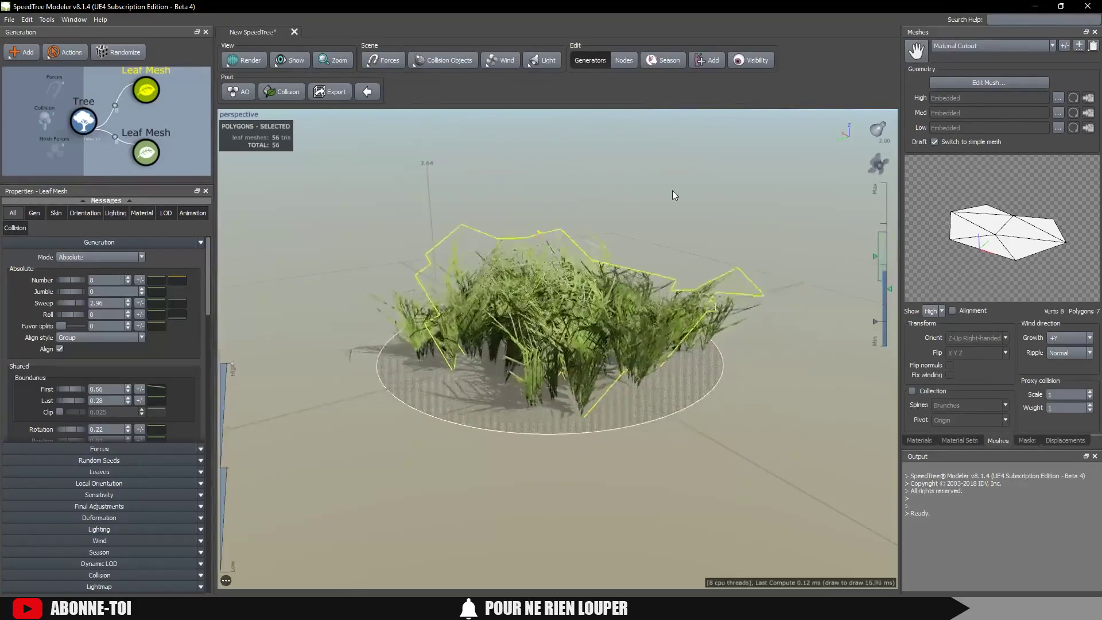
{"action": "left_click_drag", "start_coordinate": [673, 195], "coordinate": [639, 215]}
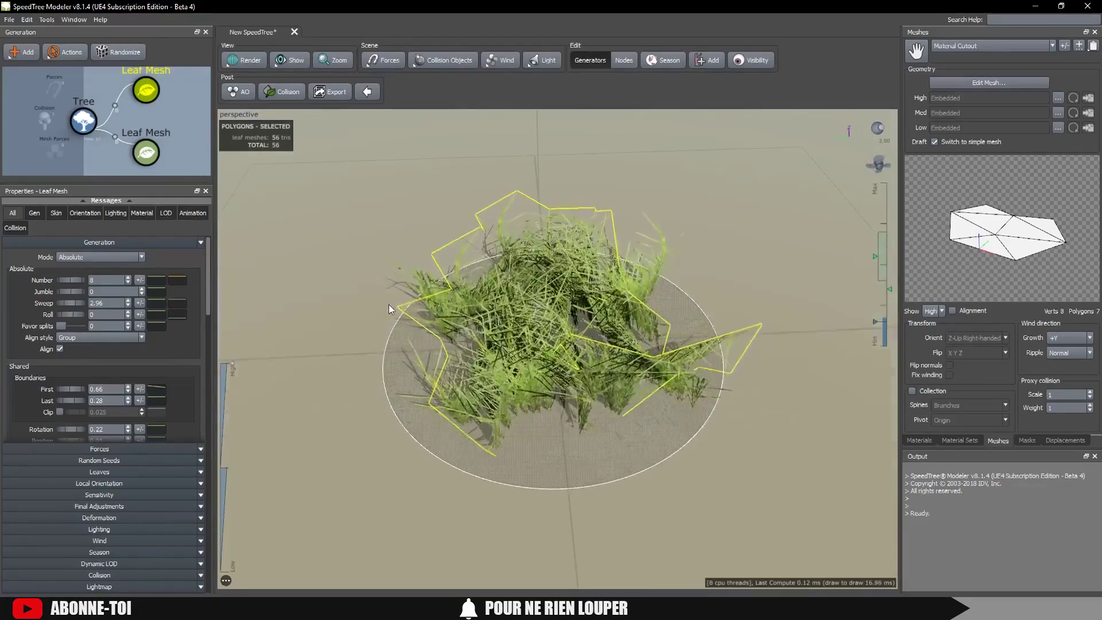
Look up the Export to Unreal Engine 4 command without running it, clear the generator selection and view the grass patch from the side.
{"action": "left_click", "coordinate": [9, 20]}
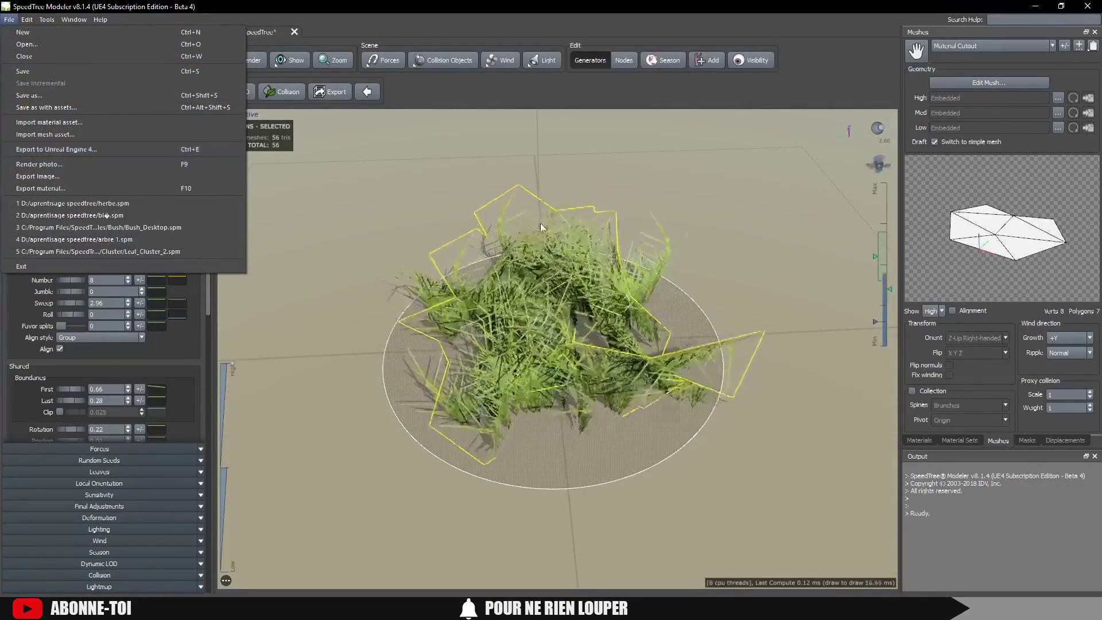
{"action": "left_click", "coordinate": [408, 221]}
{"action": "mouse_move", "coordinate": [358, 289]}
{"action": "left_mouse_down"}
{"action": "mouse_move", "coordinate": [380, 270]}
{"action": "mouse_move", "coordinate": [360, 306]}
{"action": "left_mouse_up"}
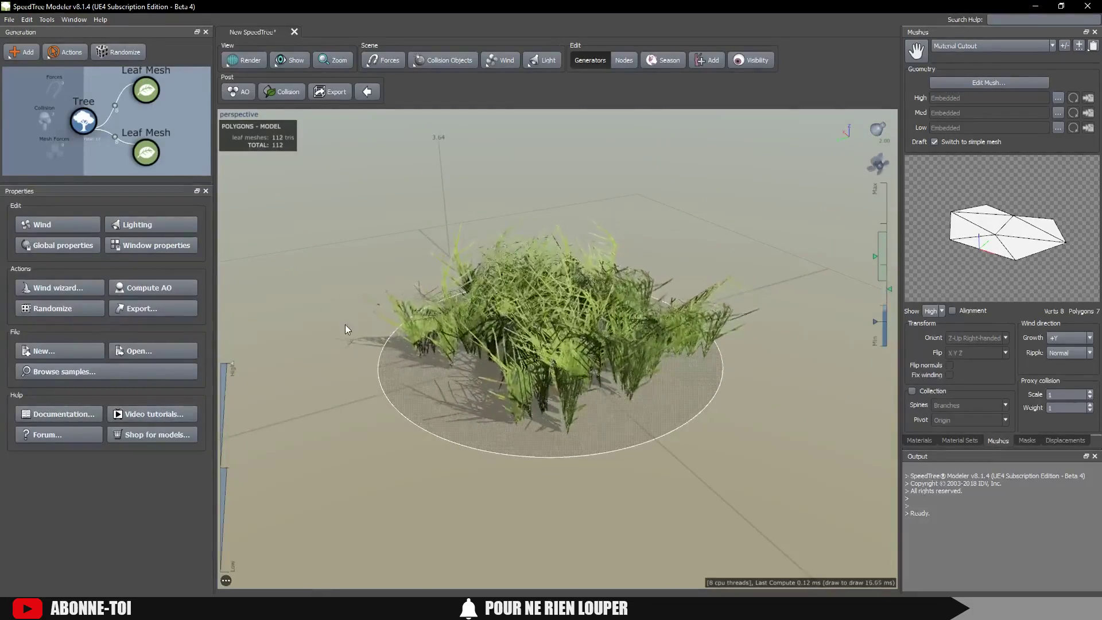
{"action": "left_click_drag", "start_coordinate": [396, 337], "coordinate": [250, 349]}
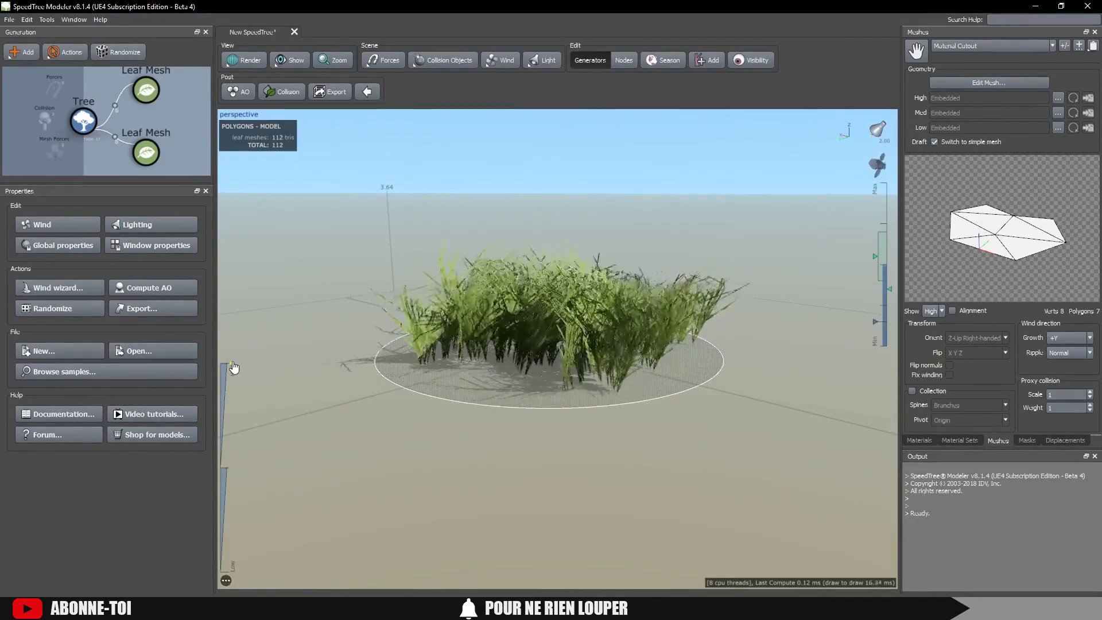
{"action": "mouse_move", "coordinate": [234, 368]}
{"action": "left_mouse_down"}
{"action": "mouse_move", "coordinate": [233, 431]}
{"action": "mouse_move", "coordinate": [282, 517]}
{"action": "mouse_move", "coordinate": [251, 562]}
{"action": "mouse_move", "coordinate": [227, 528]}
{"action": "mouse_move", "coordinate": [212, 463]}
{"action": "mouse_move", "coordinate": [234, 423]}
{"action": "mouse_move", "coordinate": [263, 593]}
{"action": "mouse_move", "coordinate": [232, 322]}
{"action": "mouse_move", "coordinate": [272, 564]}
{"action": "left_mouse_up"}
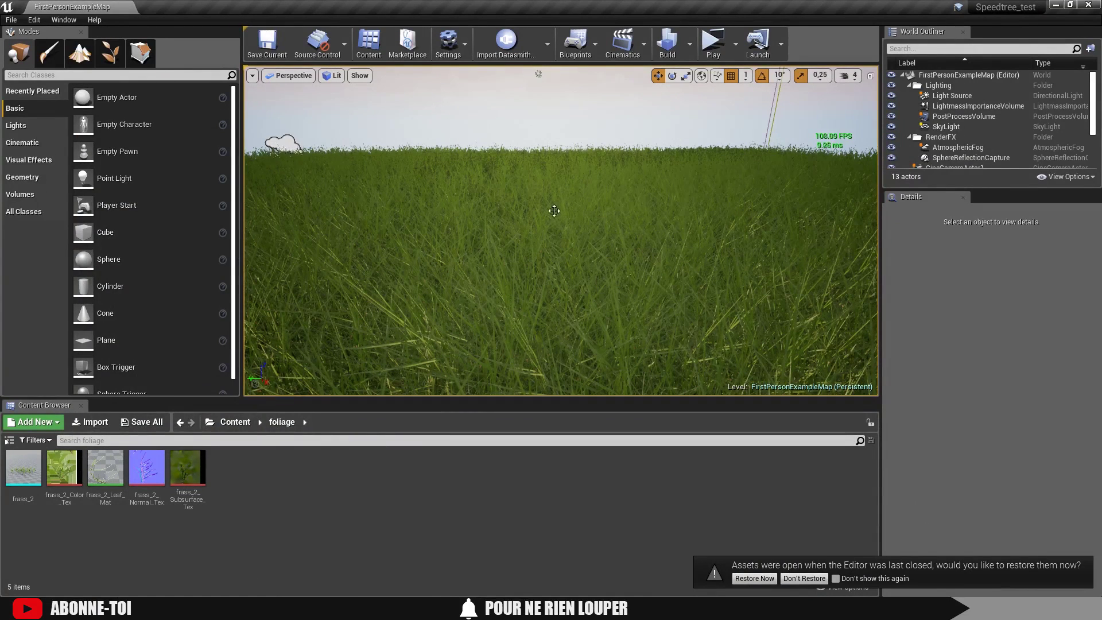
Switch to the Unreal Editor and delete the painted grass foliage actor covering the landscape.
{"action": "scroll", "coordinate": [498, 215], "scroll_direction": "down", "scroll_amount": 5}
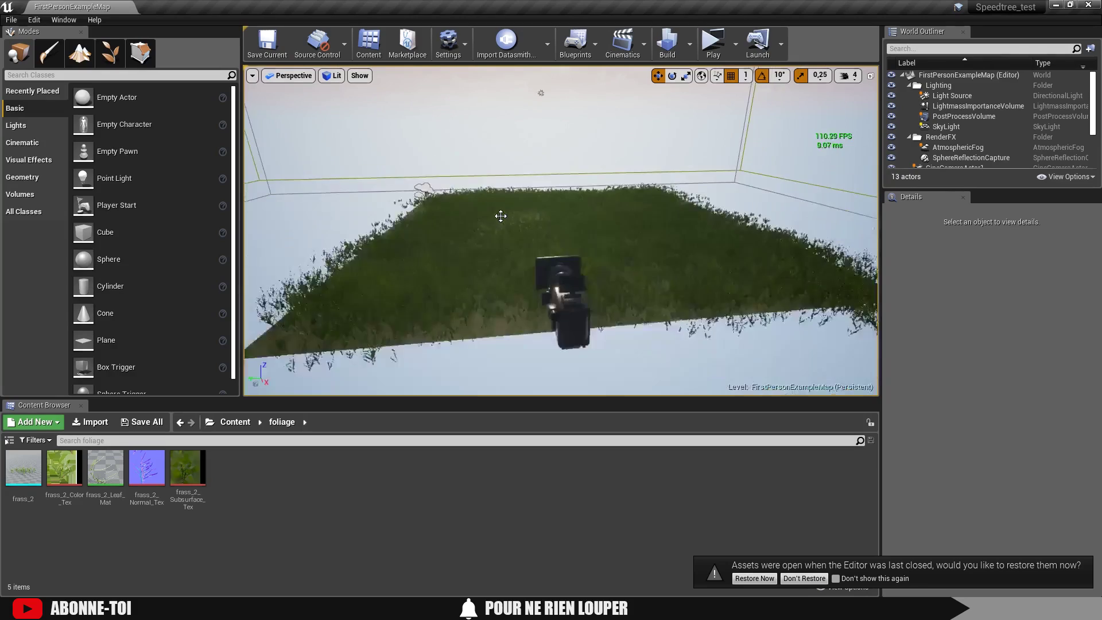
{"action": "scroll", "coordinate": [499, 214], "scroll_direction": "up", "scroll_amount": 4}
{"action": "scroll", "coordinate": [544, 205], "scroll_direction": "up", "scroll_amount": 1}
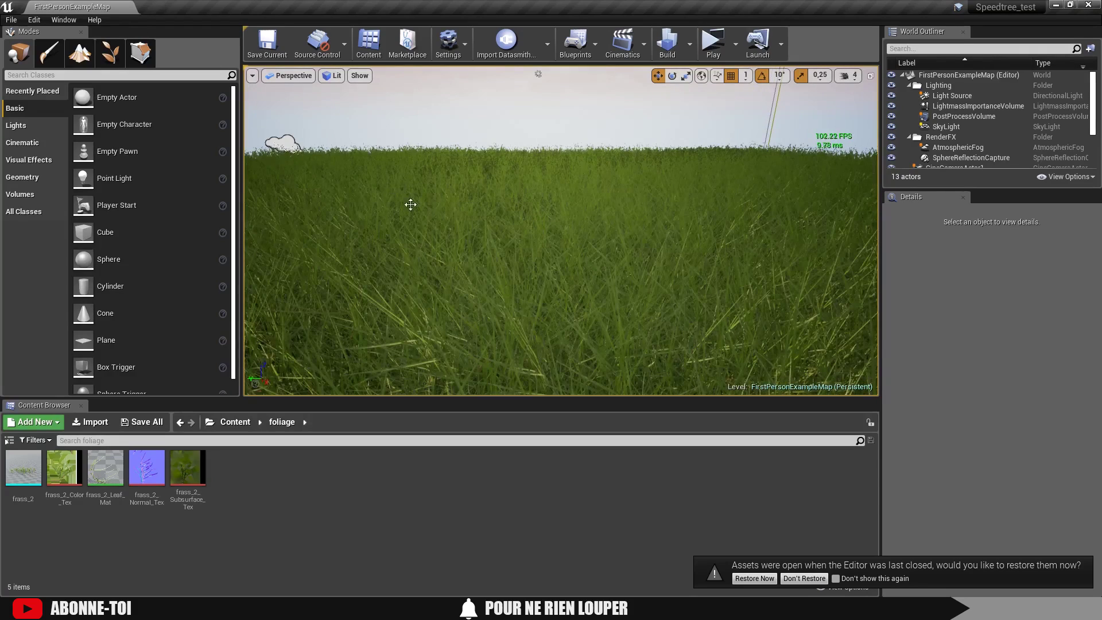
{"action": "scroll", "coordinate": [467, 176], "scroll_direction": "down", "scroll_amount": 4}
{"action": "scroll", "coordinate": [484, 226], "scroll_direction": "down", "scroll_amount": 2}
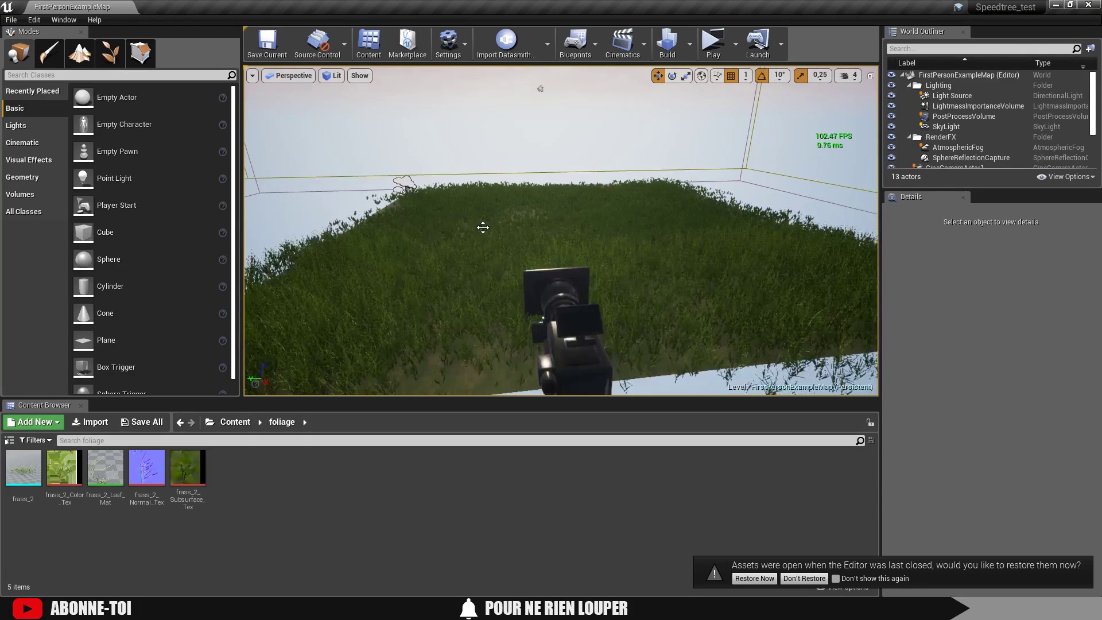
{"action": "left_click", "coordinate": [485, 229]}
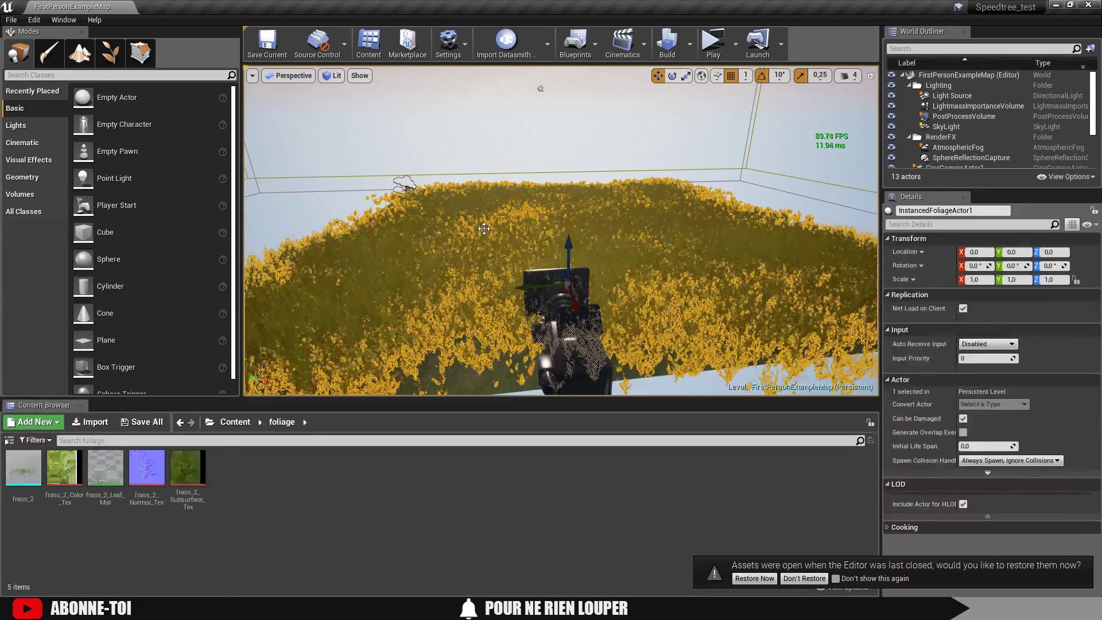
{"action": "key", "text": "Delete"}
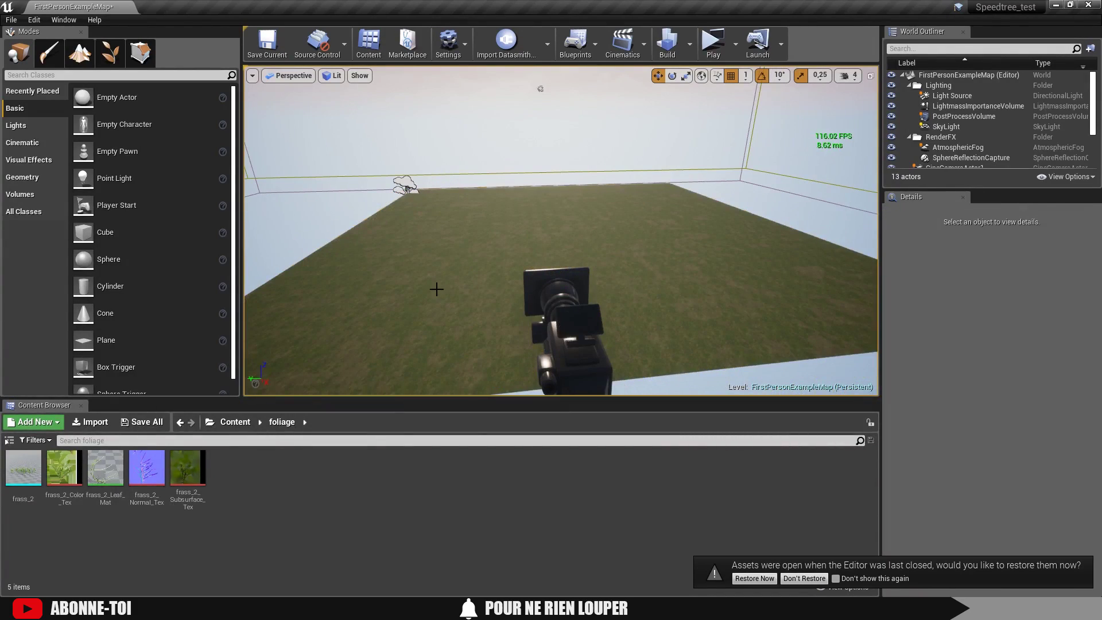
Select the landscape and examine its bare ground surface up close.
{"action": "left_click", "coordinate": [436, 289]}
{"action": "scroll", "coordinate": [443, 210], "scroll_direction": "up", "scroll_amount": 4}
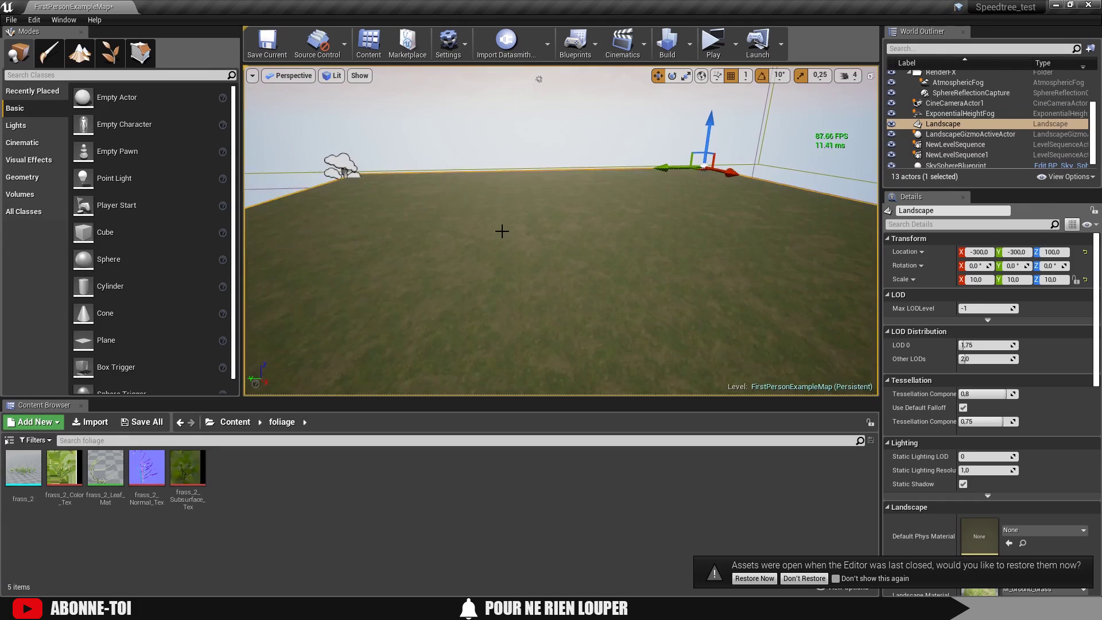
{"action": "scroll", "coordinate": [519, 246], "scroll_direction": "up", "scroll_amount": 3}
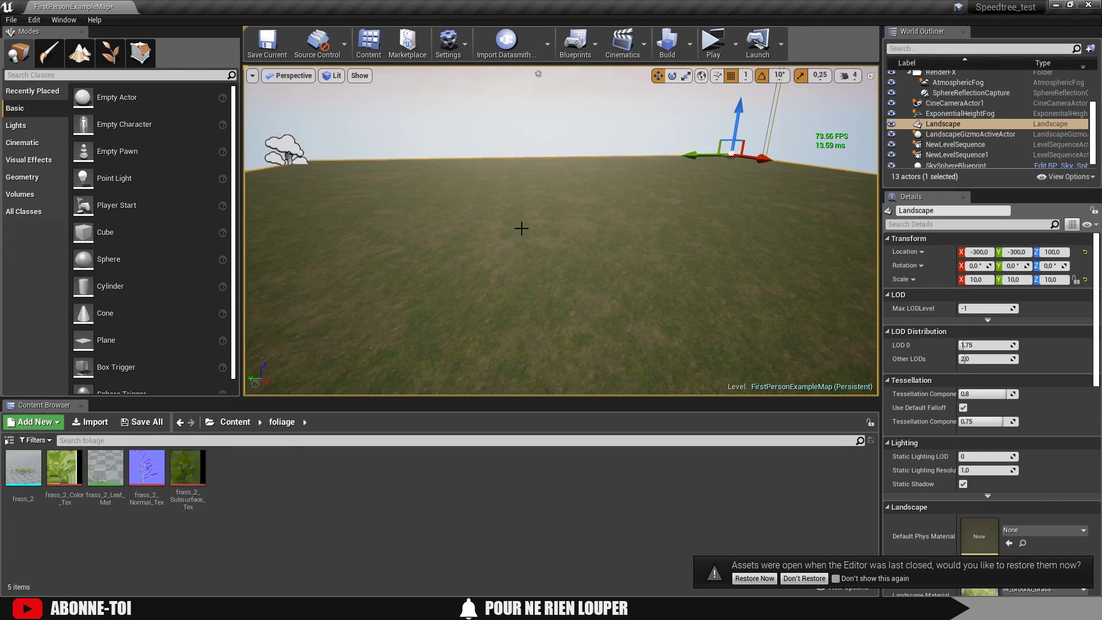
{"action": "key", "text": "q"}
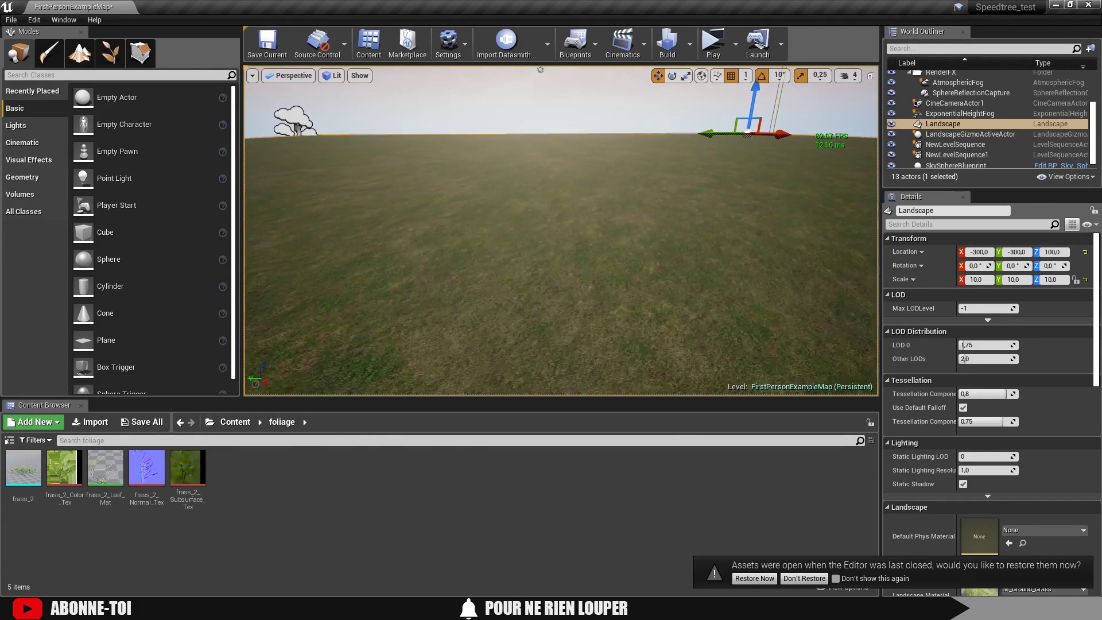
{"action": "key", "text": "s"}
{"action": "key", "text": "e"}
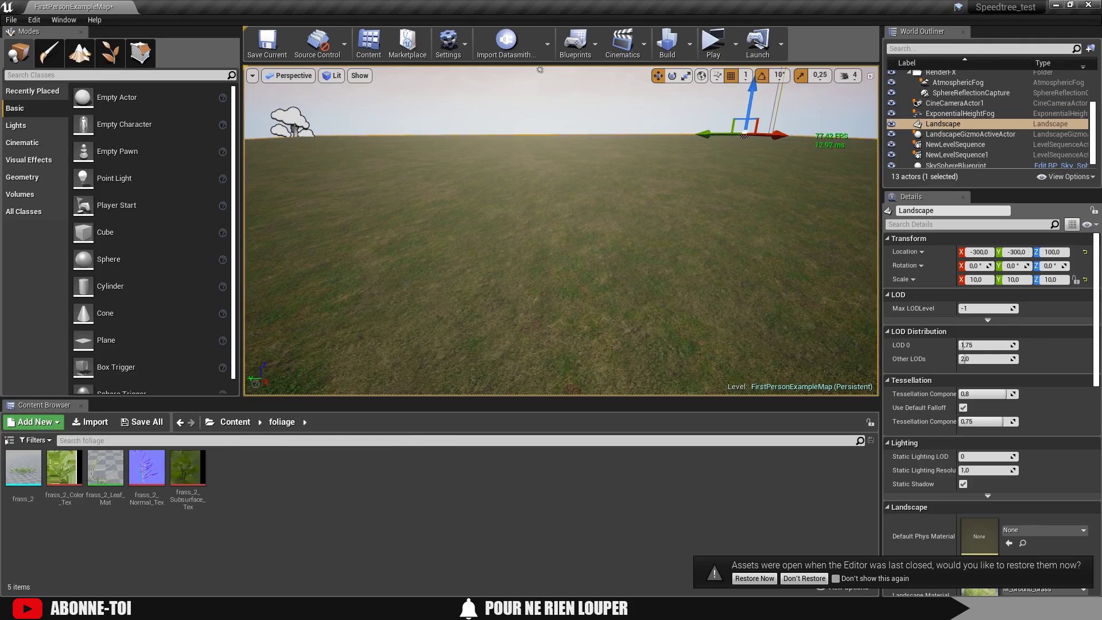
Start importing the grass 2.st file from the grass ue4 folder into the project's foliage content folder.
{"action": "mouse_move", "coordinate": [289, 597]}
{"action": "mouse_move", "coordinate": [160, 548]}
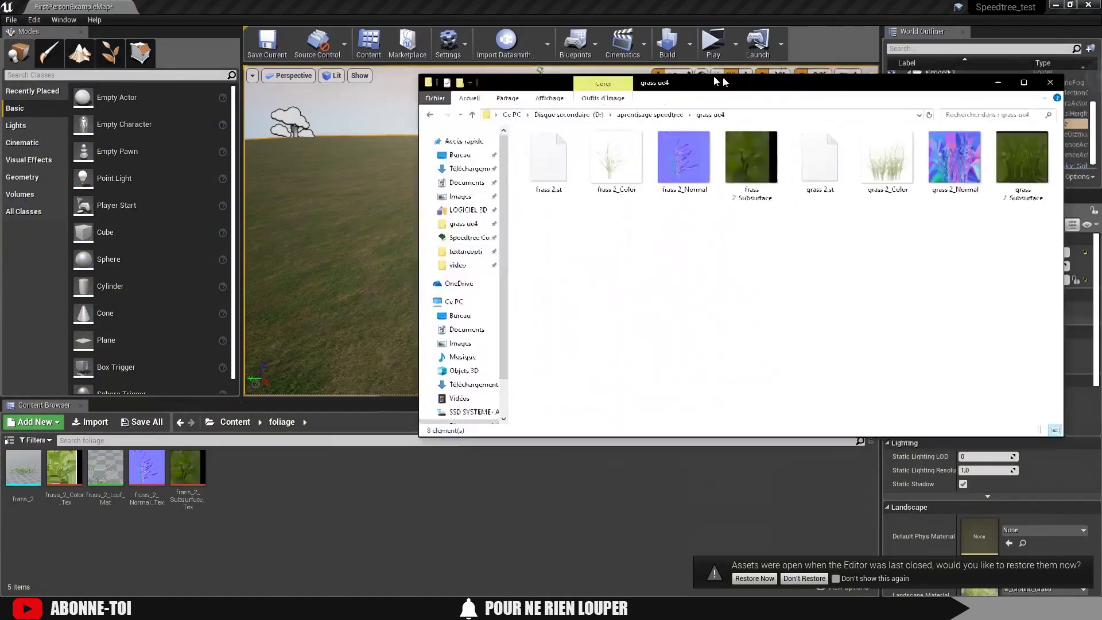
{"action": "left_click_drag", "start_coordinate": [715, 75], "coordinate": [743, 37]}
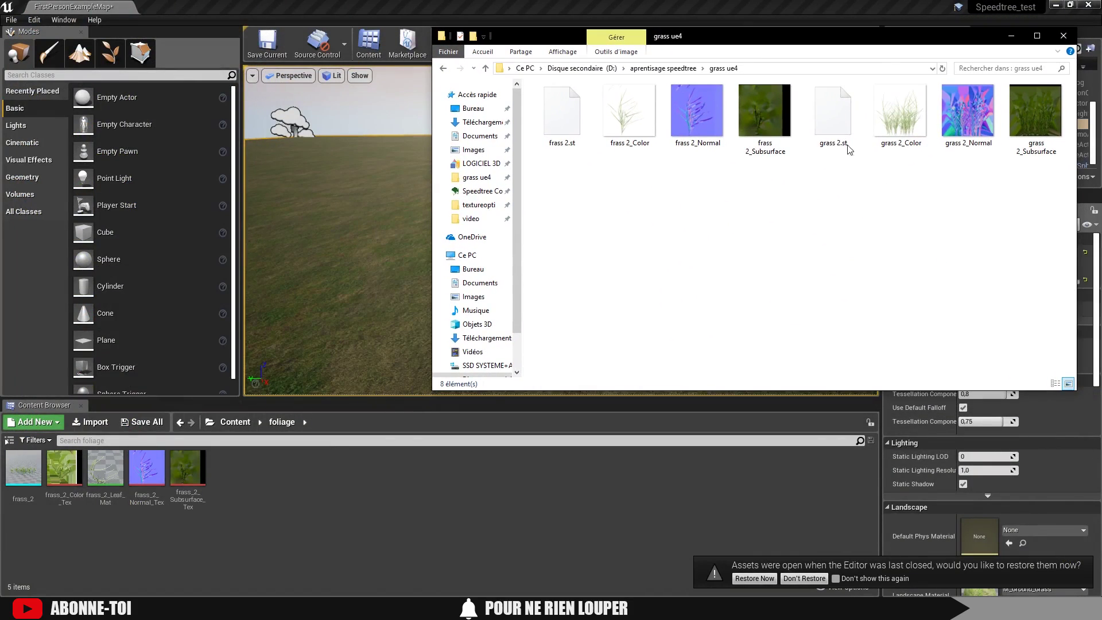
{"action": "left_click_drag", "start_coordinate": [833, 117], "coordinate": [639, 499]}
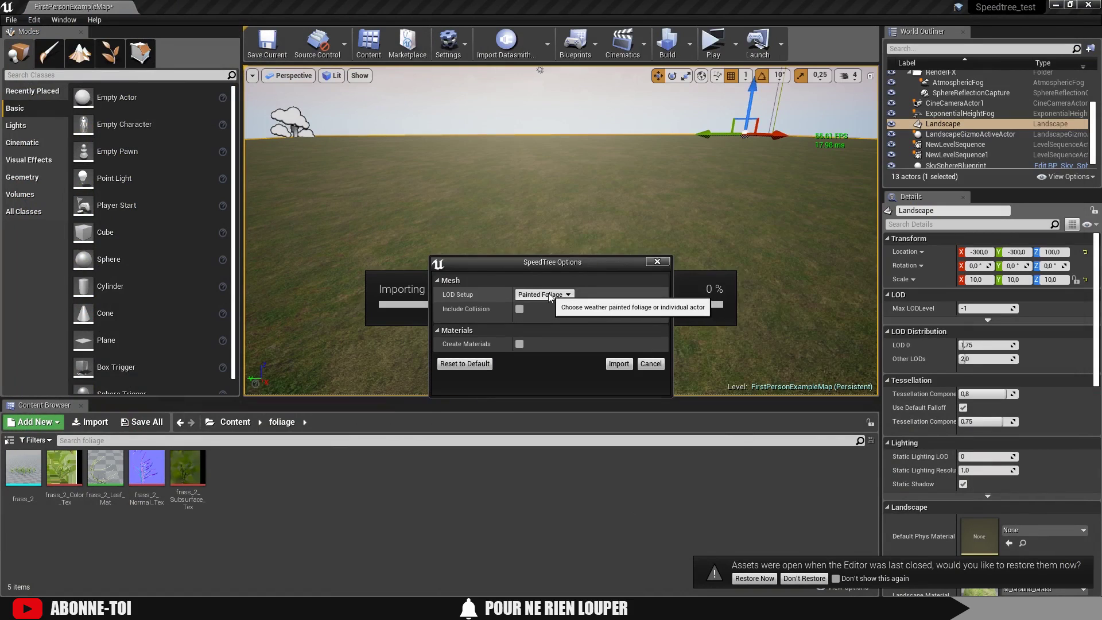
Import the SpeedTree grass as Painted Foliage with collision included and materials created, including subsurface and vertex processing.
{"action": "left_click_drag", "start_coordinate": [526, 260], "coordinate": [506, 124]}
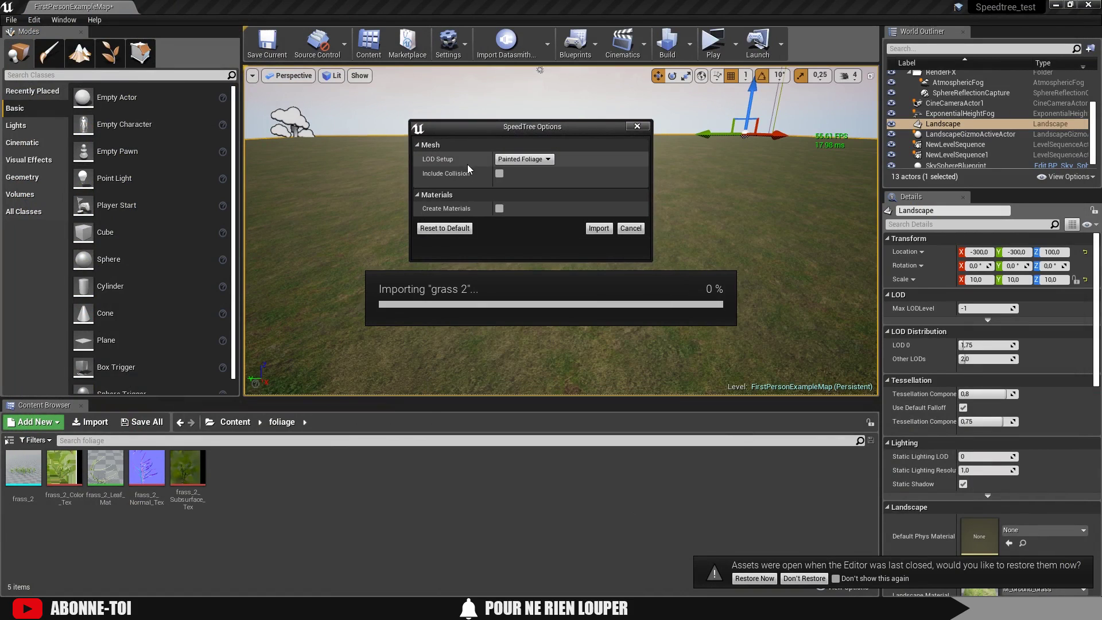
{"action": "left_click", "coordinate": [499, 174]}
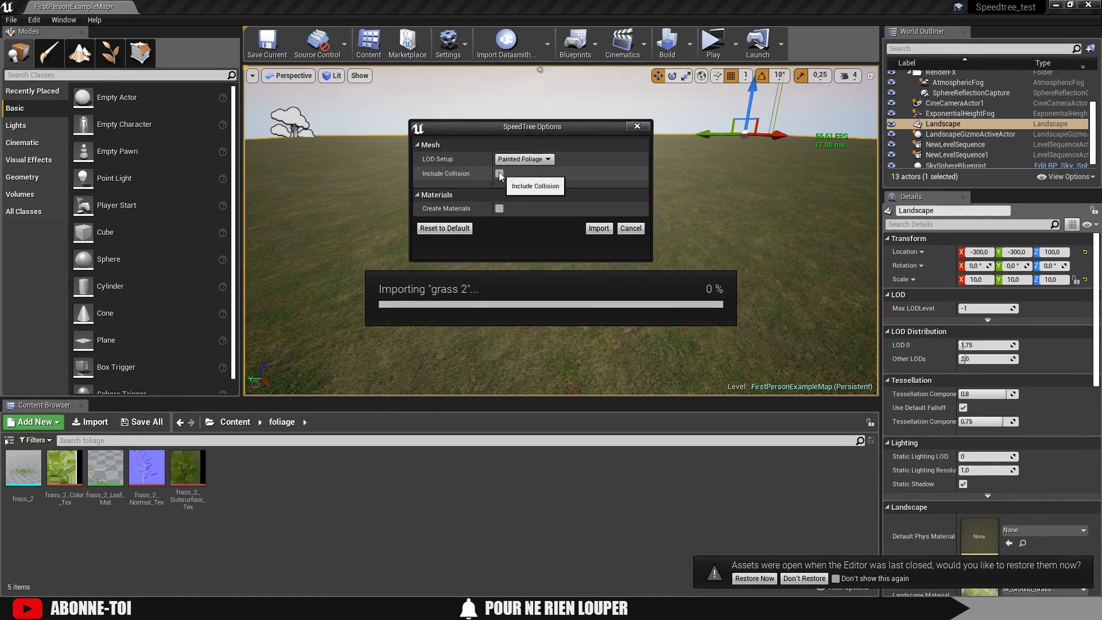
{"action": "left_click", "coordinate": [500, 208]}
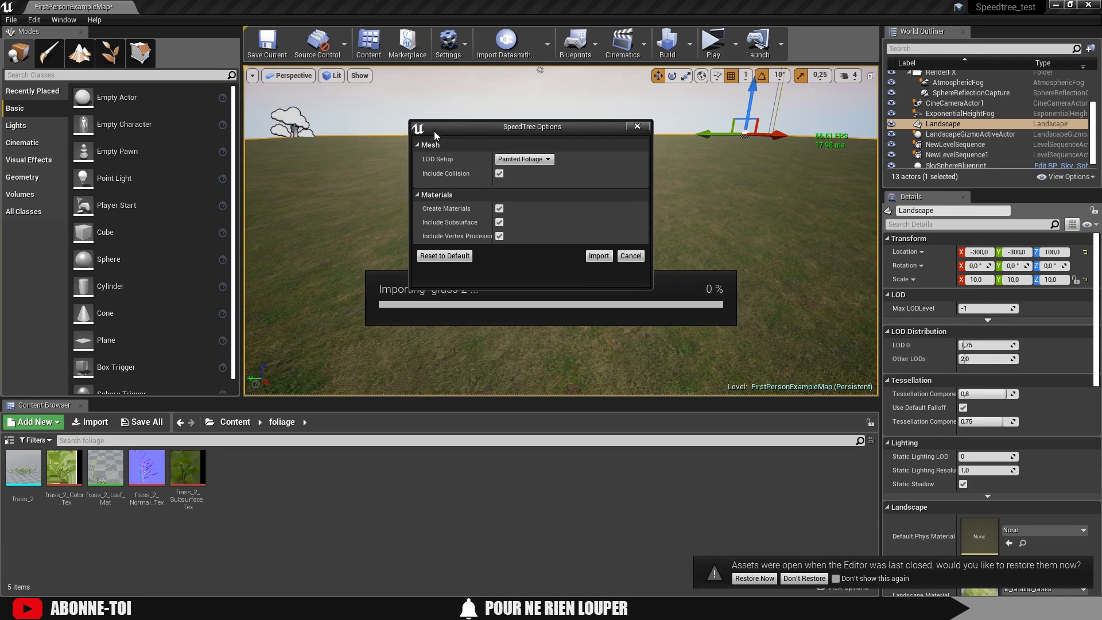
{"action": "left_click_drag", "start_coordinate": [432, 129], "coordinate": [423, 113]}
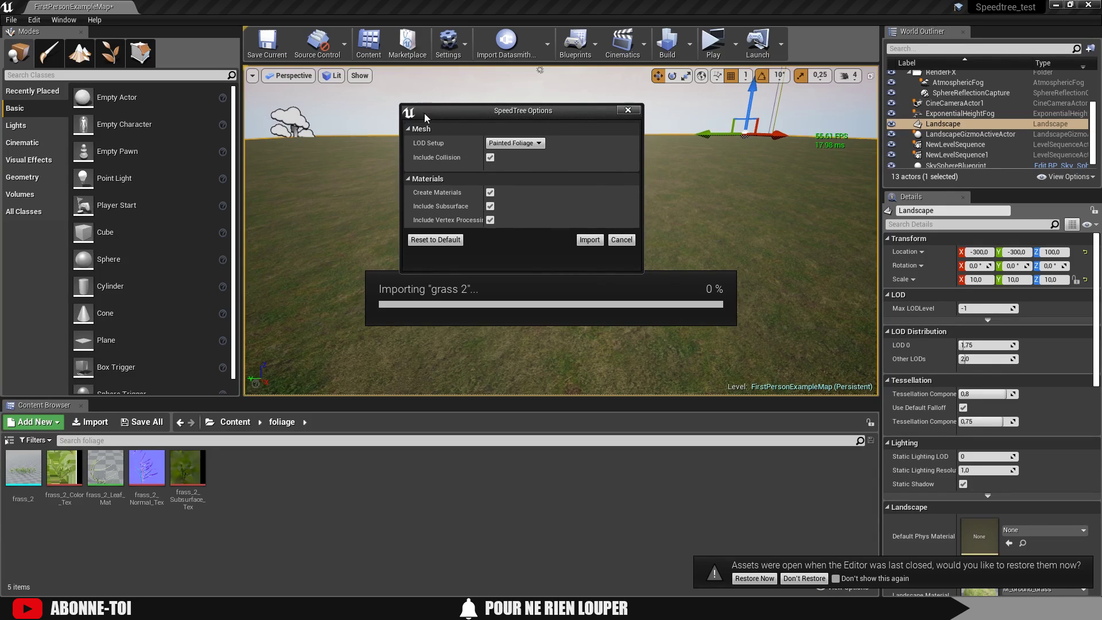
{"action": "left_click_drag", "start_coordinate": [470, 120], "coordinate": [439, 115]}
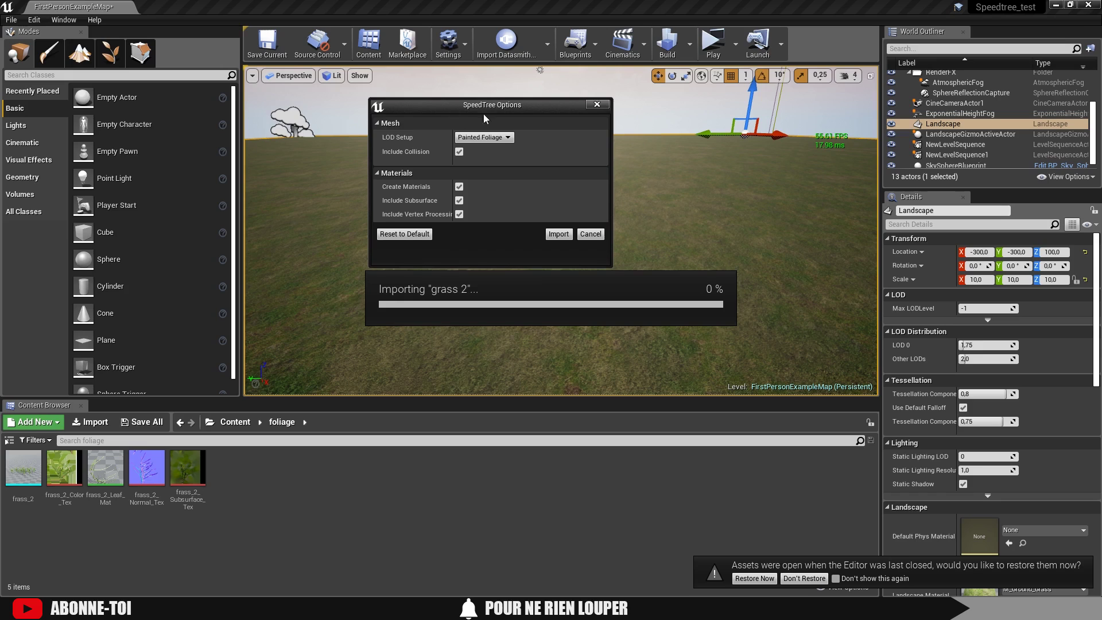
{"action": "left_click", "coordinate": [558, 234]}
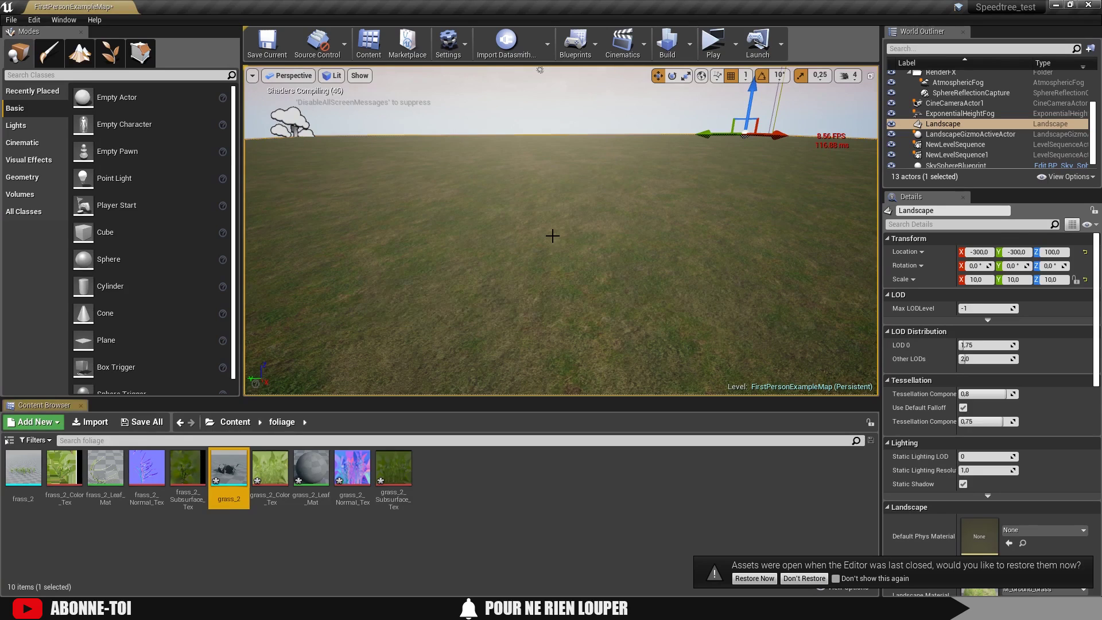
Switch to foliage painting mode and save the newly imported grass_2 mesh, material and textures in the foliage folder.
{"action": "left_click", "coordinate": [504, 480]}
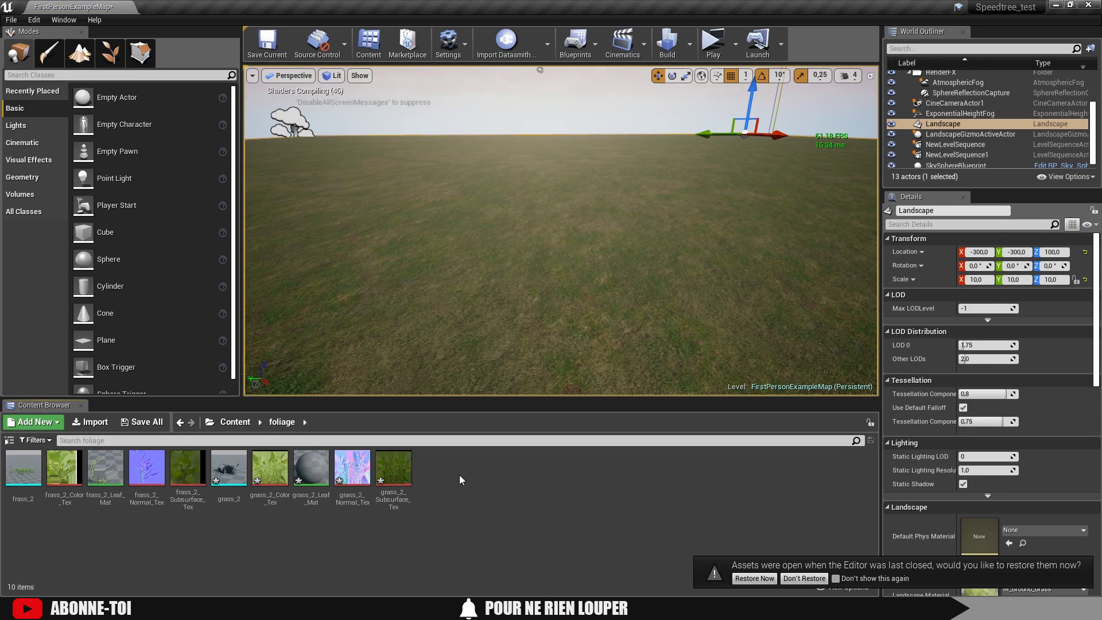
{"action": "left_click", "coordinate": [115, 51]}
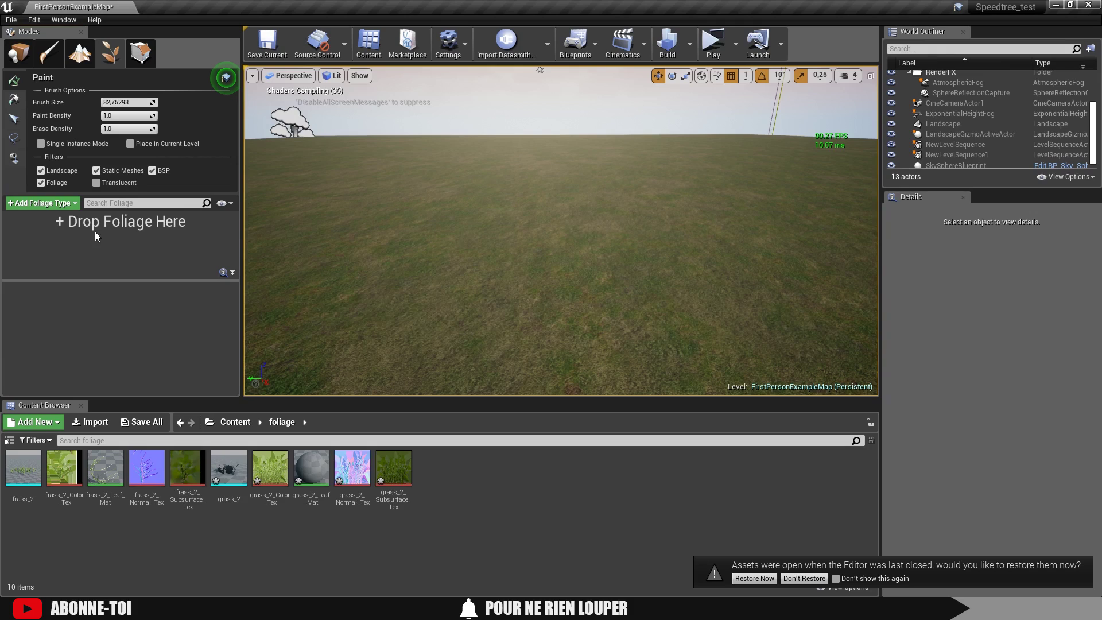
{"action": "left_click", "coordinate": [218, 480], "text": "shift"}
{"action": "key", "text": "ctrl+s"}
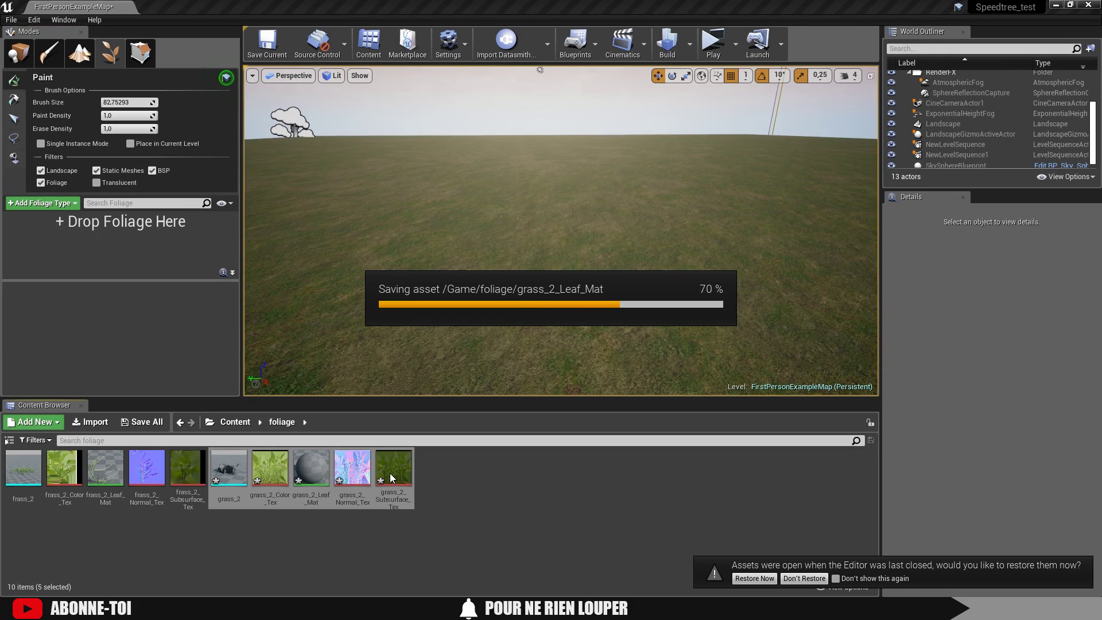
Add the grass_2 mesh as a foliage type and set the brush size to about 27.4.
{"action": "left_click_drag", "start_coordinate": [228, 476], "coordinate": [118, 260]}
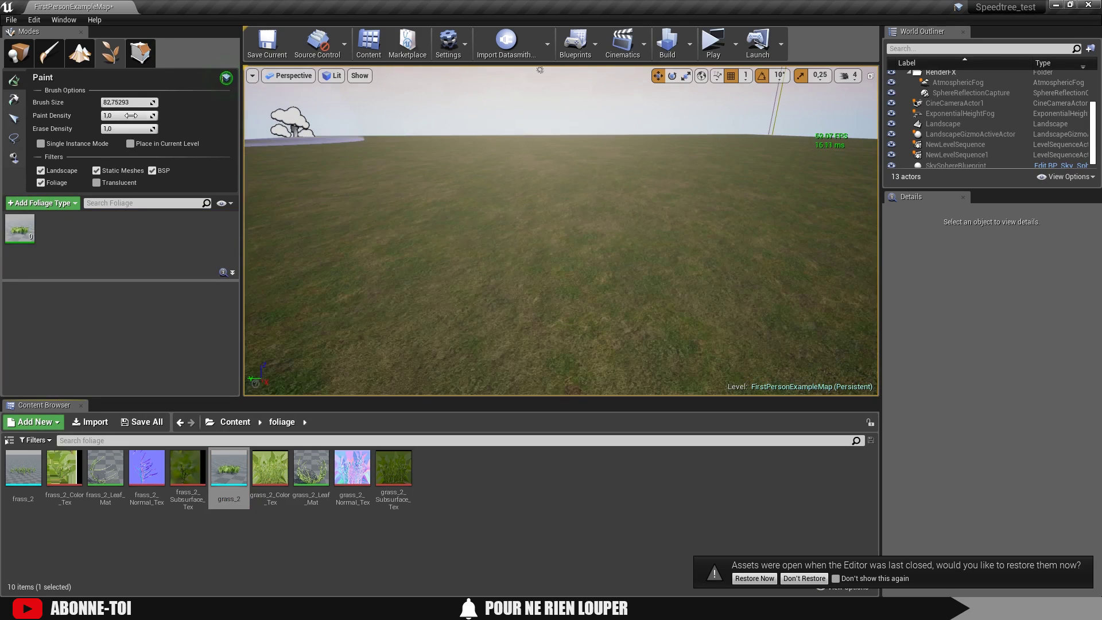
{"action": "left_click_drag", "start_coordinate": [120, 102], "coordinate": [109, 103]}
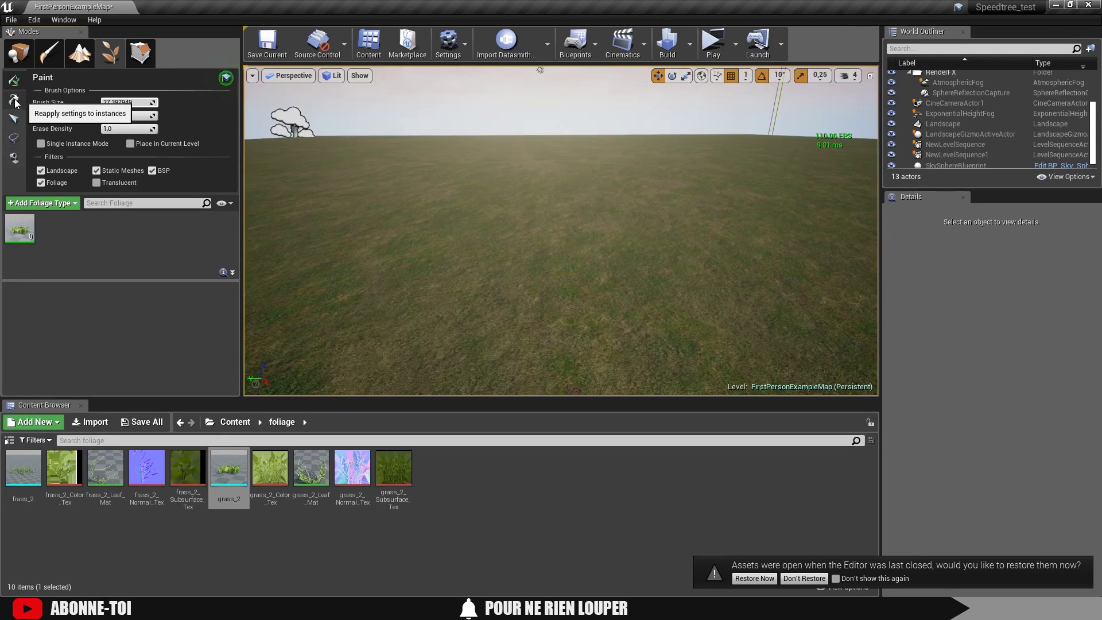
{"action": "left_click", "coordinate": [226, 78]}
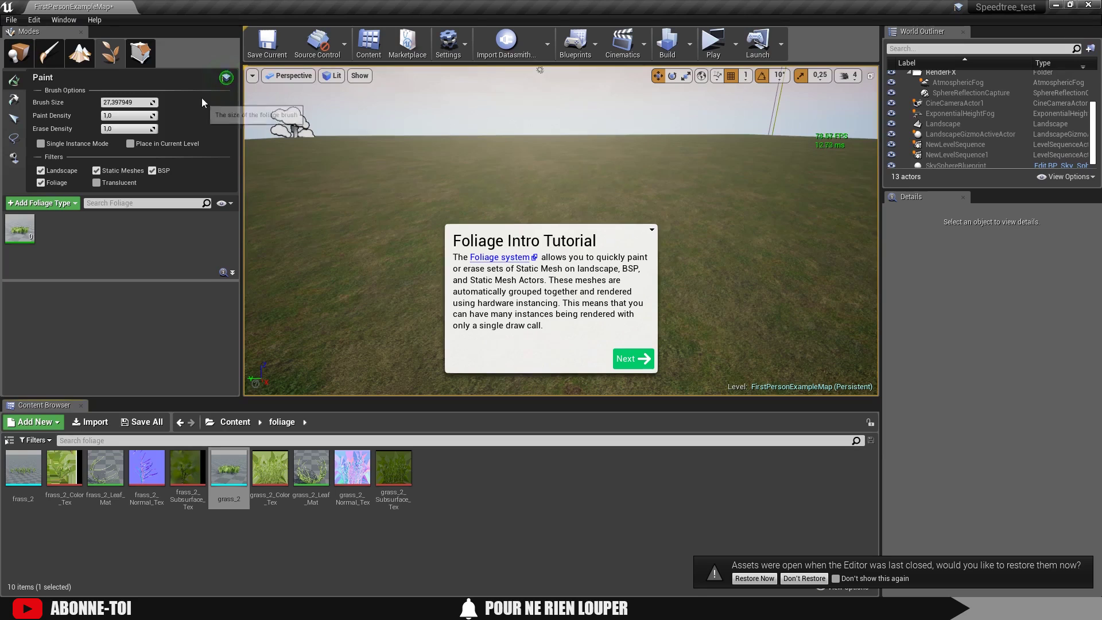
{"action": "left_click", "coordinate": [653, 229]}
{"action": "left_click", "coordinate": [670, 243]}
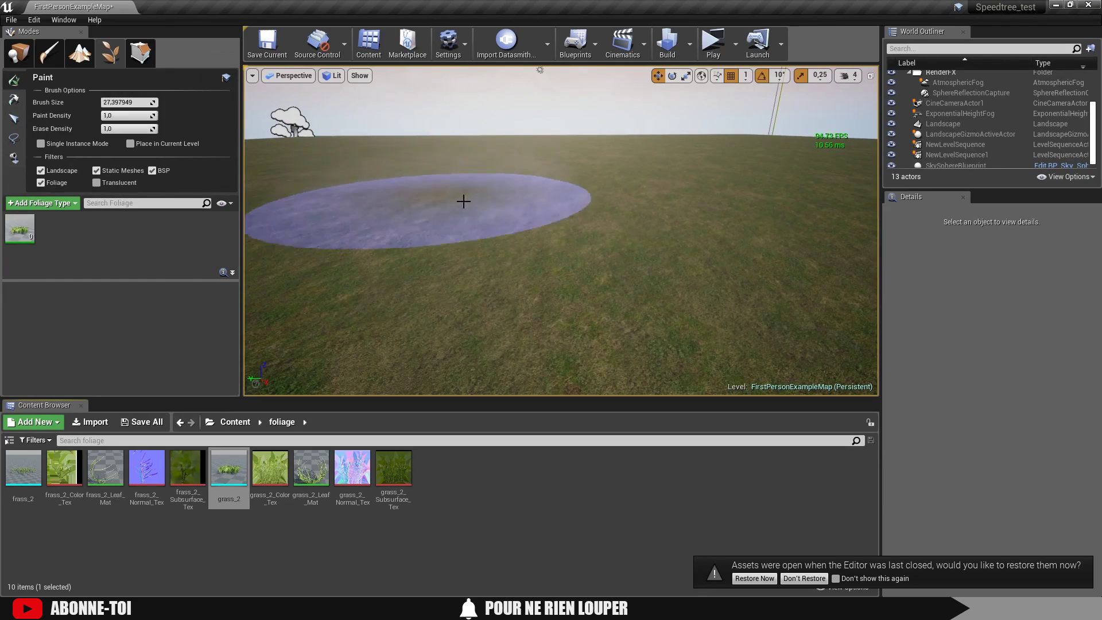
Paint a trial patch of grass_2 on the landscape at its original scale and check the size of the plants.
{"action": "mouse_move", "coordinate": [543, 201]}
{"action": "left_mouse_down"}
{"action": "mouse_move", "coordinate": [435, 190]}
{"action": "mouse_move", "coordinate": [393, 156]}
{"action": "mouse_move", "coordinate": [399, 184]}
{"action": "left_mouse_up"}
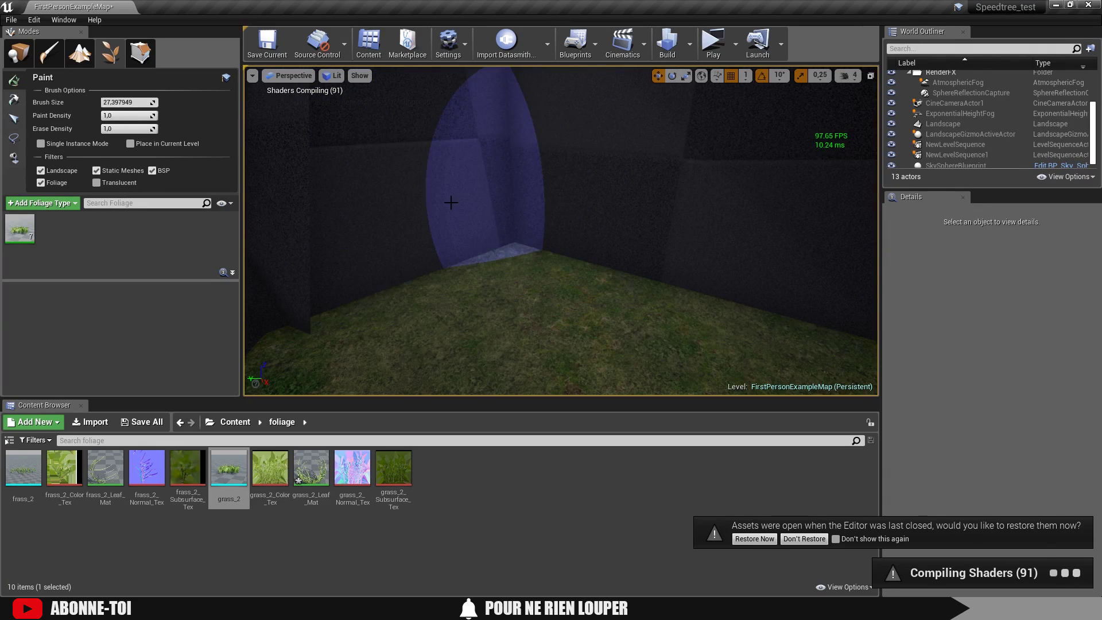
{"action": "scroll", "coordinate": [455, 207], "scroll_direction": "down", "scroll_amount": 5}
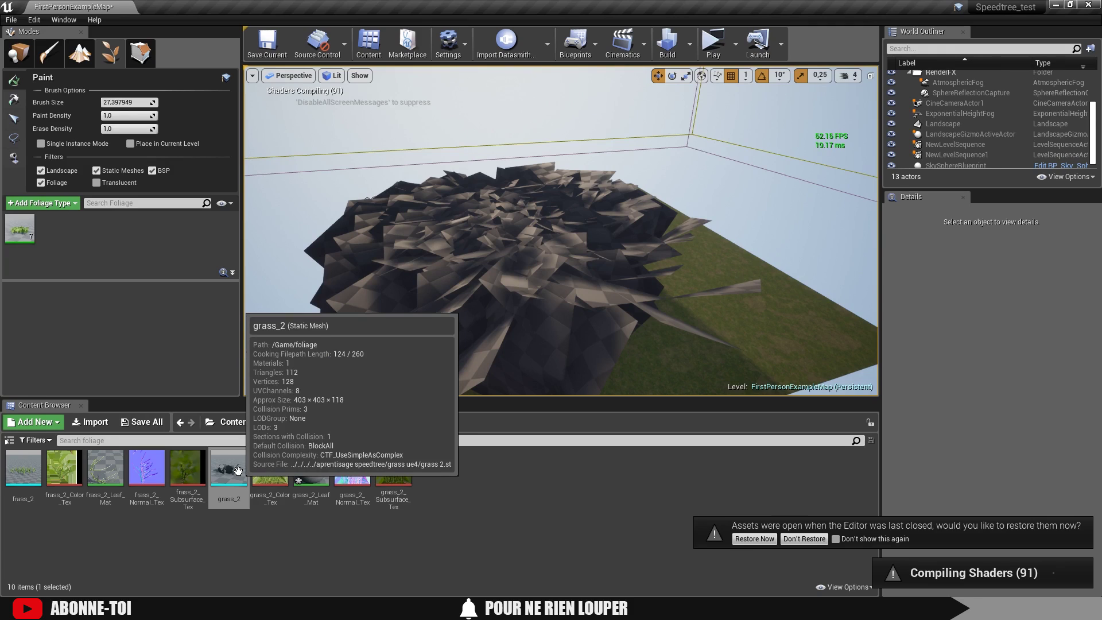
{"action": "left_click_drag", "start_coordinate": [237, 471], "coordinate": [20, 234]}
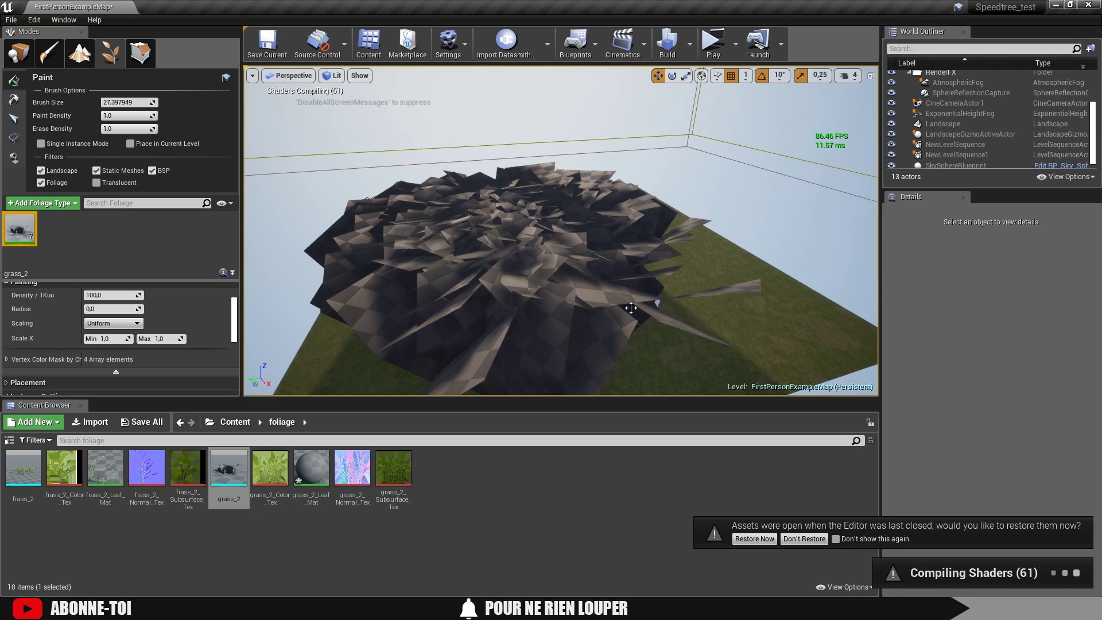
{"action": "key", "text": "shift+1"}
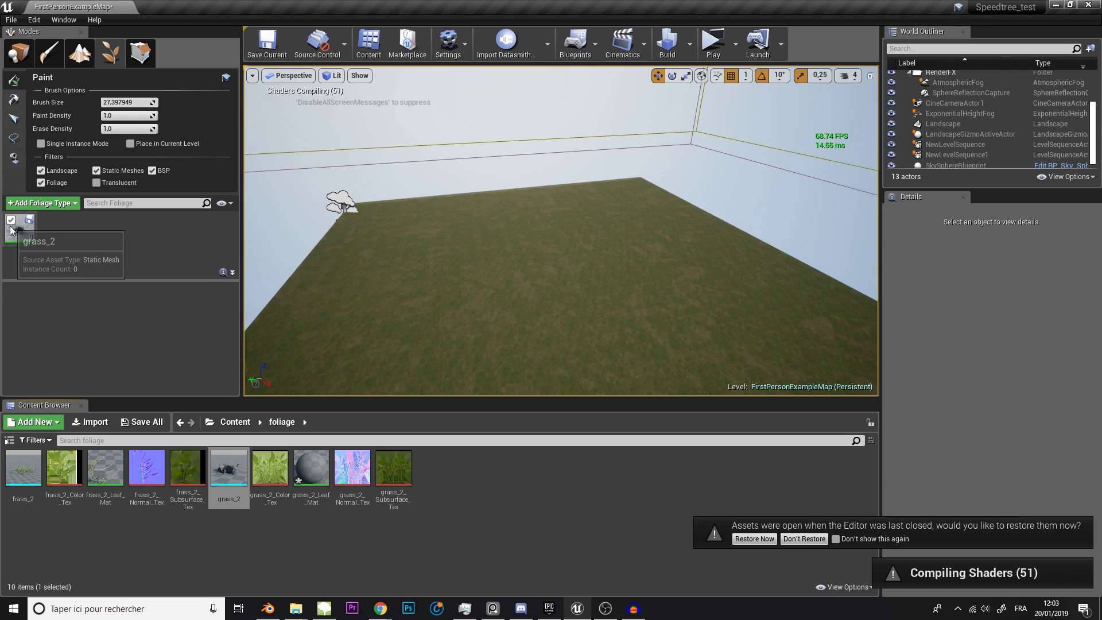
Set the grass_2 foliage type's Scale X minimum and maximum to 0.1 and paint test patches across the landscape.
{"action": "left_click", "coordinate": [13, 229]}
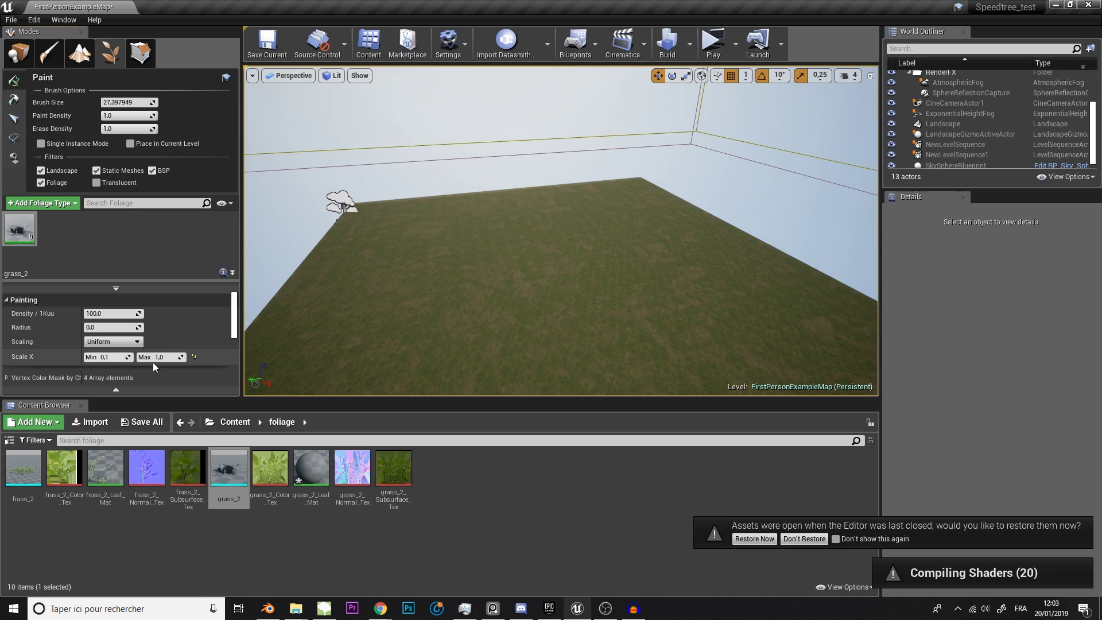
{"action": "left_click", "coordinate": [156, 358]}
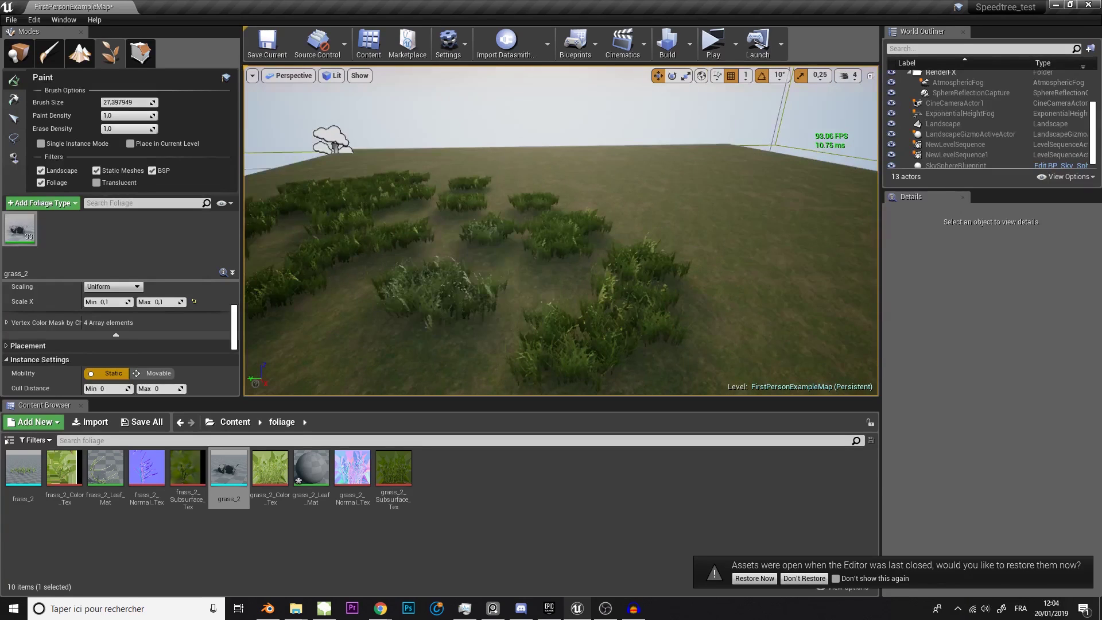
{"action": "right_click_drag", "start_coordinate": [562, 231], "coordinate": [574, 201]}
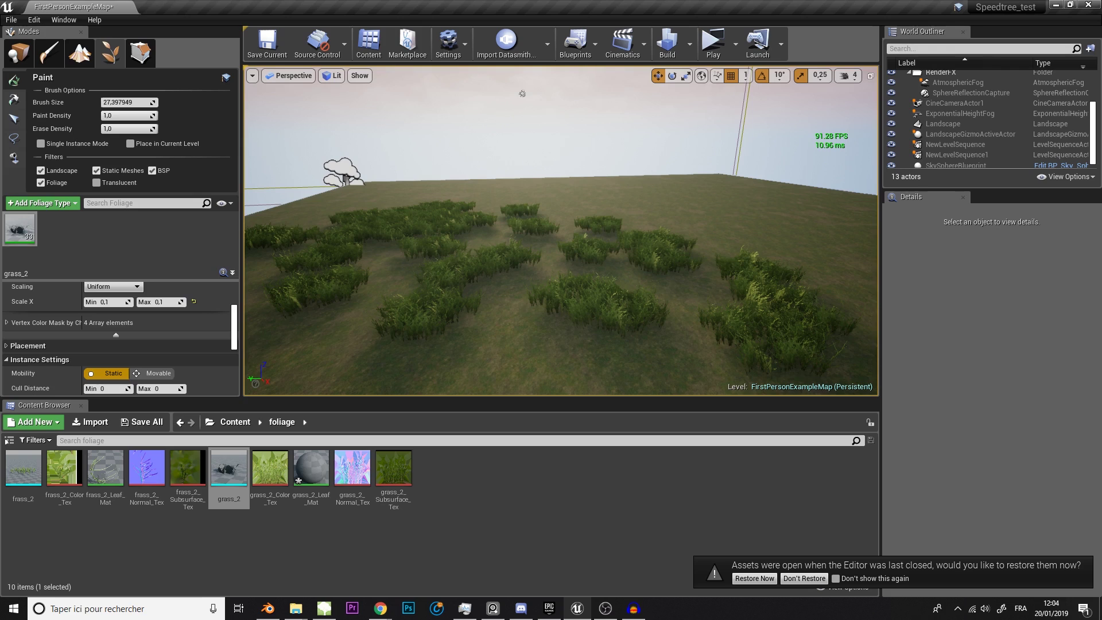
{"action": "right_click_drag", "start_coordinate": [595, 281], "coordinate": [580, 292]}
{"action": "left_click", "coordinate": [595, 281]}
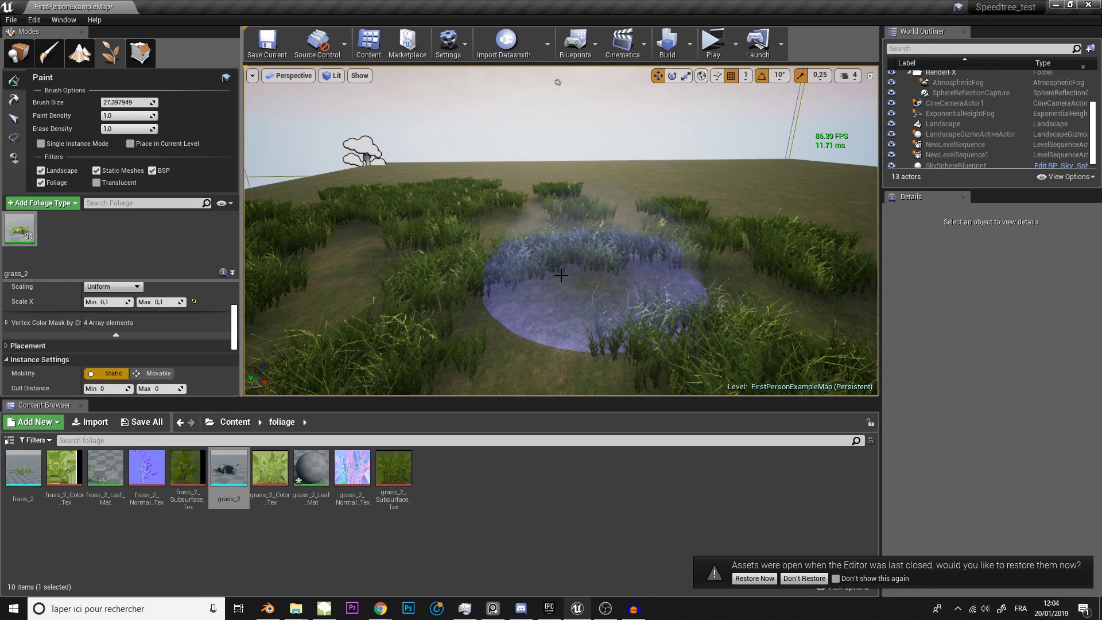
Delete the foliage actor holding the painted grass patches and return to foliage painting mode.
{"action": "key", "text": "shift+1"}
{"action": "left_click", "coordinate": [461, 273]}
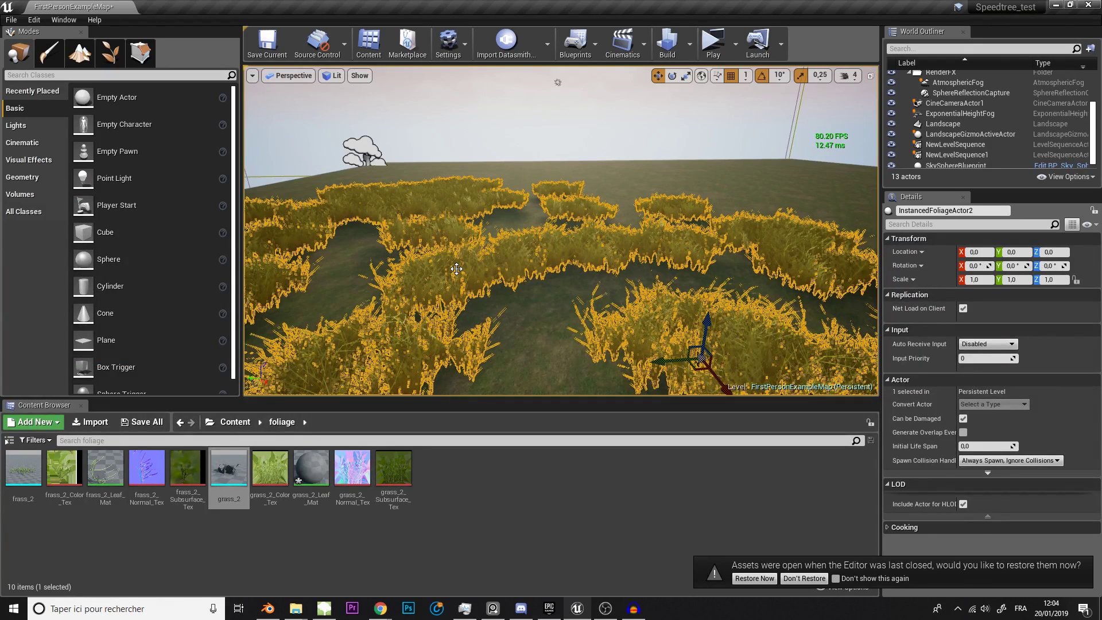
{"action": "key", "text": "Delete"}
{"action": "key", "text": "shift+4"}
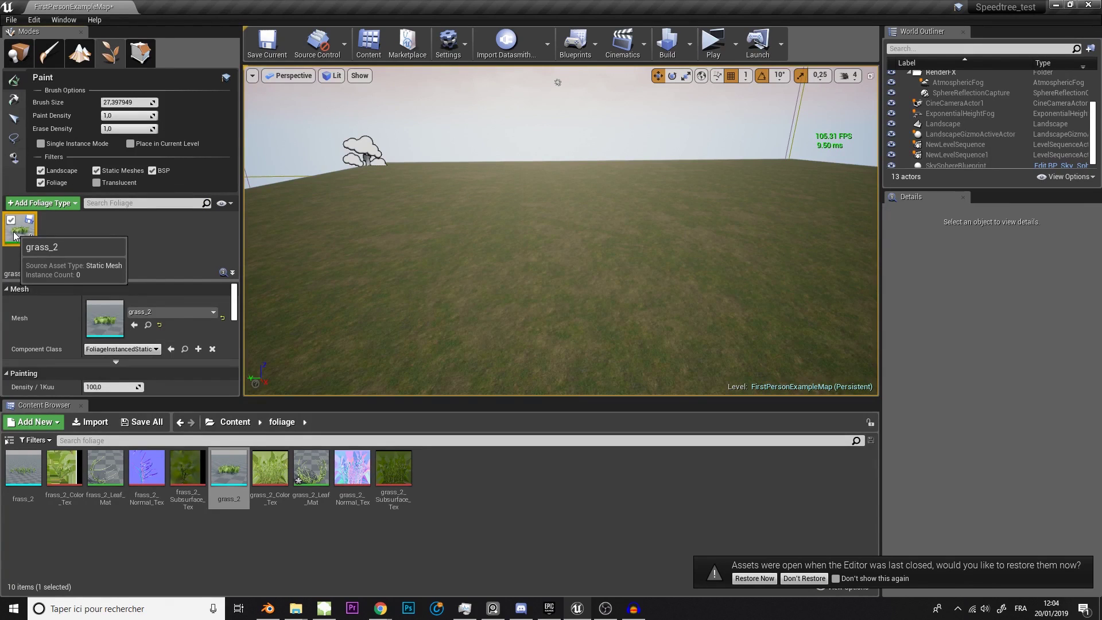
Set the painting density of the grass_2 foliage type to 200.
{"action": "scroll", "coordinate": [208, 323], "scroll_direction": "down", "scroll_amount": 3}
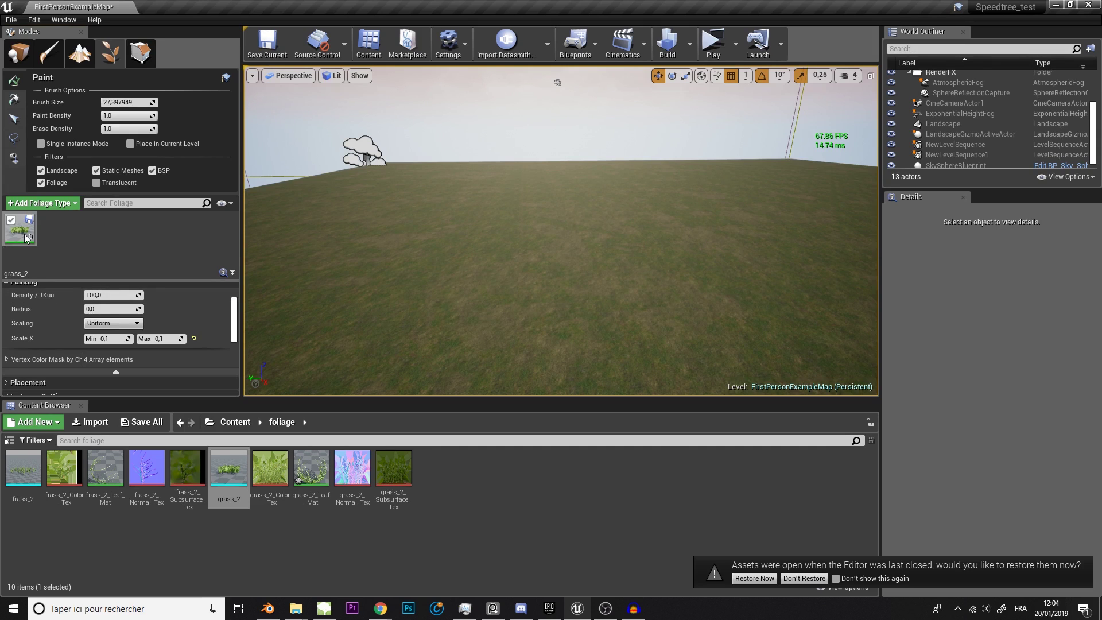
{"action": "left_click_drag", "start_coordinate": [104, 295], "coordinate": [109, 295]}
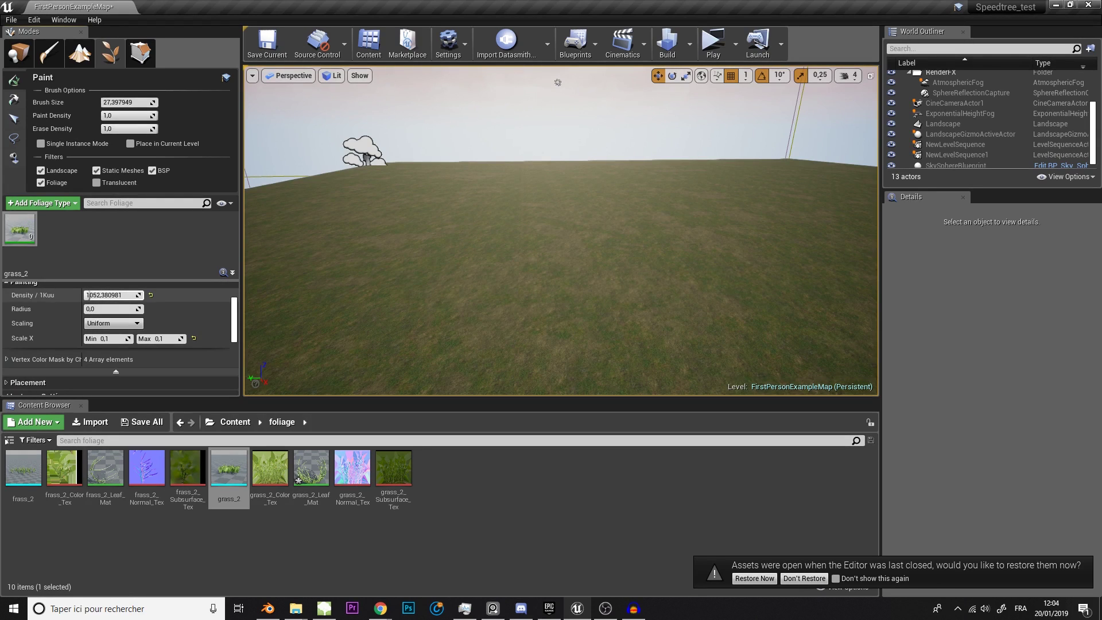
{"action": "left_click", "coordinate": [101, 295]}
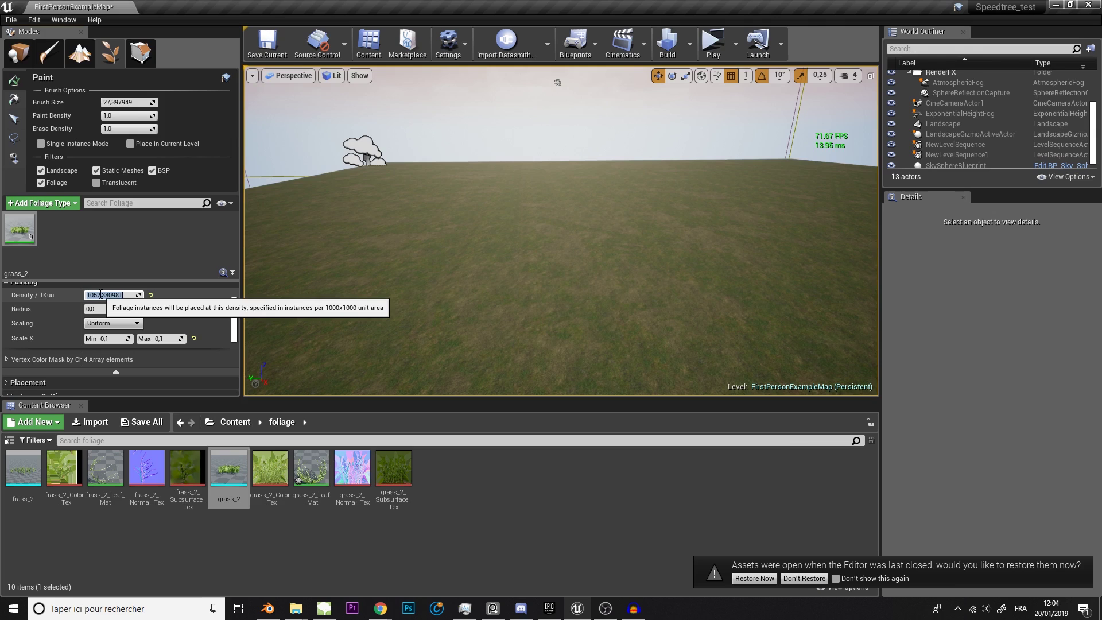
{"action": "type", "text": "200"}
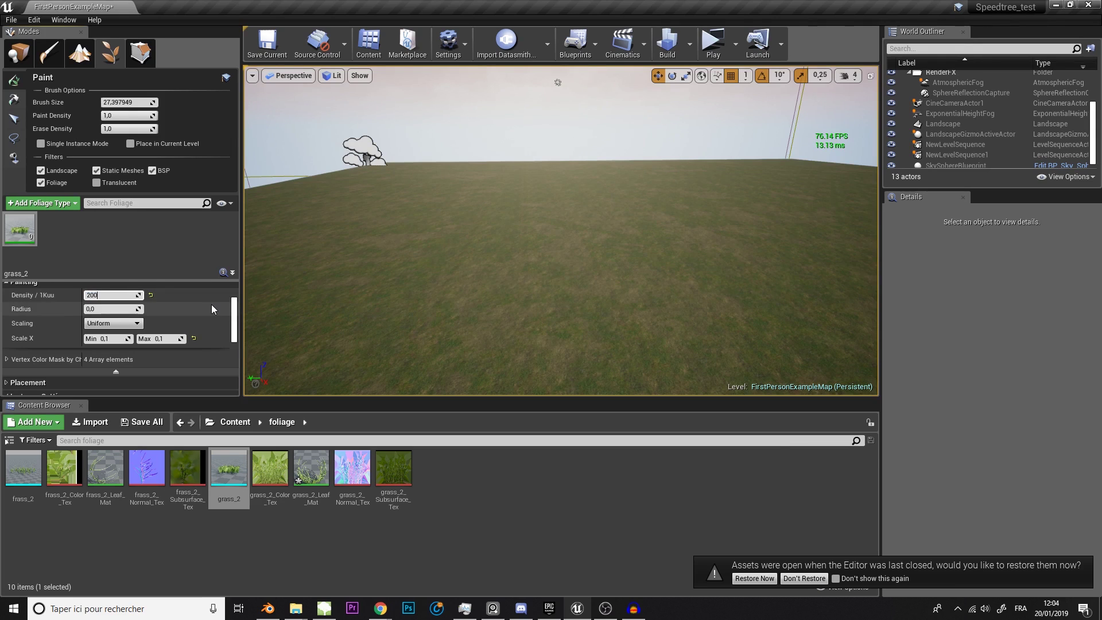
{"action": "key", "text": "Return"}
Paint test strokes of grass_2 on the landscape, raising the density to about 485.7, and undo the strokes.
{"action": "mouse_move", "coordinate": [356, 293]}
{"action": "left_mouse_down"}
{"action": "mouse_move", "coordinate": [429, 279]}
{"action": "mouse_move", "coordinate": [502, 315]}
{"action": "mouse_move", "coordinate": [369, 241]}
{"action": "mouse_move", "coordinate": [394, 246]}
{"action": "mouse_move", "coordinate": [495, 353]}
{"action": "mouse_move", "coordinate": [345, 332]}
{"action": "mouse_move", "coordinate": [585, 285]}
{"action": "mouse_move", "coordinate": [585, 326]}
{"action": "mouse_move", "coordinate": [578, 253]}
{"action": "mouse_move", "coordinate": [504, 235]}
{"action": "mouse_move", "coordinate": [364, 262]}
{"action": "mouse_move", "coordinate": [480, 196]}
{"action": "mouse_move", "coordinate": [327, 244]}
{"action": "mouse_move", "coordinate": [597, 189]}
{"action": "mouse_move", "coordinate": [395, 221]}
{"action": "mouse_move", "coordinate": [718, 220]}
{"action": "left_mouse_up"}
{"action": "mouse_move", "coordinate": [585, 199]}
{"action": "left_mouse_down"}
{"action": "mouse_move", "coordinate": [660, 172]}
{"action": "mouse_move", "coordinate": [534, 230]}
{"action": "mouse_move", "coordinate": [592, 276]}
{"action": "mouse_move", "coordinate": [264, 260]}
{"action": "left_mouse_up"}
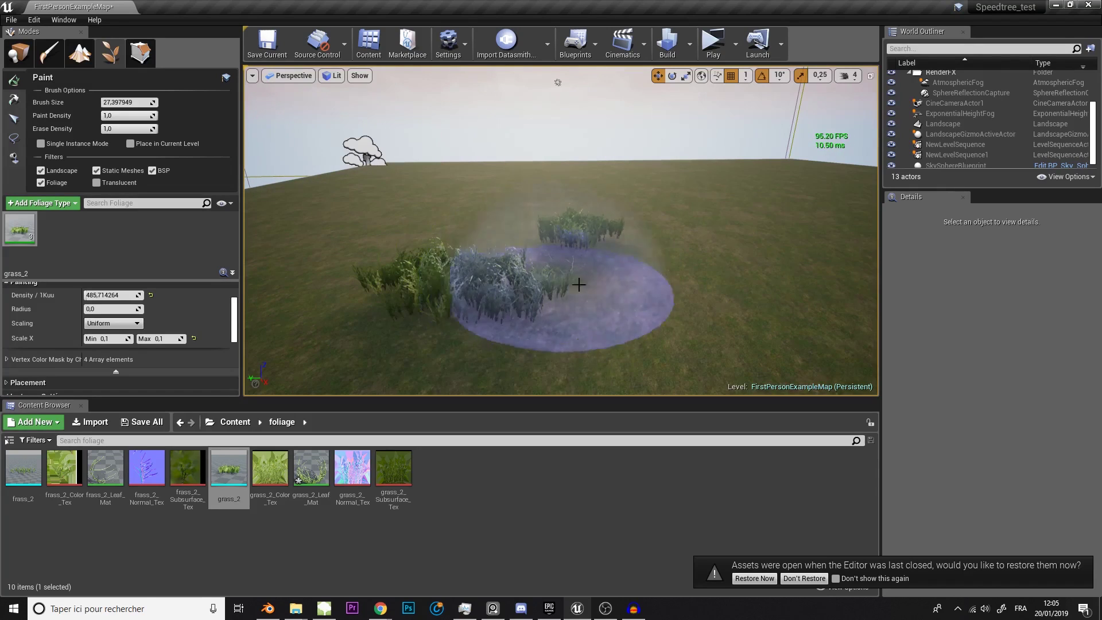
{"action": "mouse_move", "coordinate": [579, 285]}
{"action": "left_mouse_down"}
{"action": "mouse_move", "coordinate": [356, 342]}
{"action": "mouse_move", "coordinate": [420, 344]}
{"action": "mouse_move", "coordinate": [509, 235]}
{"action": "mouse_move", "coordinate": [476, 218]}
{"action": "mouse_move", "coordinate": [369, 310]}
{"action": "mouse_move", "coordinate": [401, 229]}
{"action": "mouse_move", "coordinate": [386, 245]}
{"action": "mouse_move", "coordinate": [492, 227]}
{"action": "mouse_move", "coordinate": [394, 246]}
{"action": "mouse_move", "coordinate": [455, 197]}
{"action": "mouse_move", "coordinate": [522, 254]}
{"action": "left_mouse_up"}
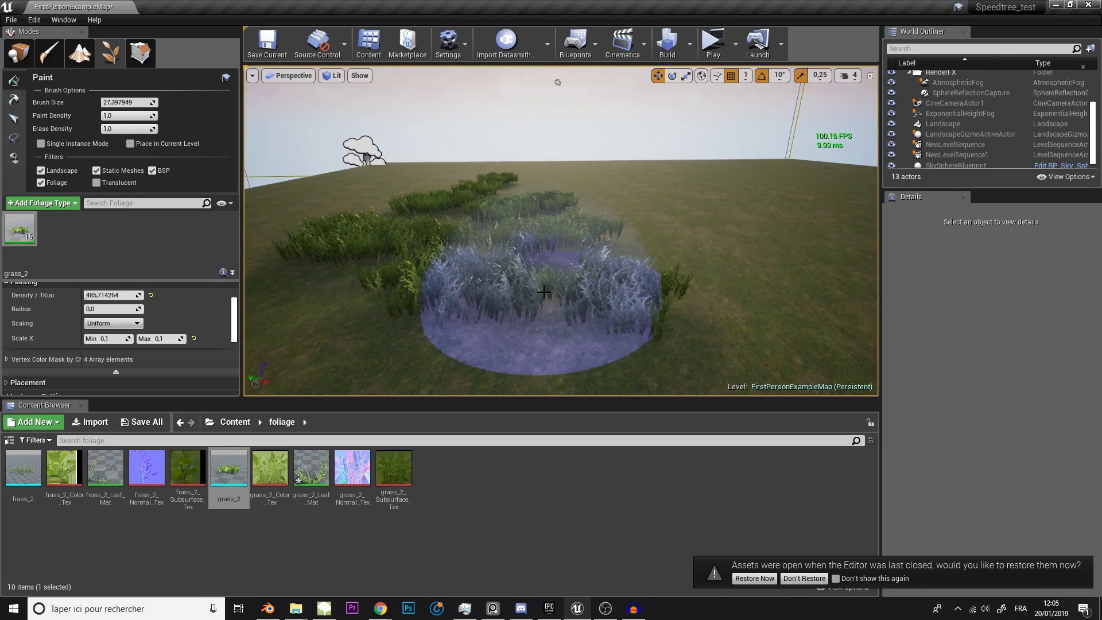
{"action": "key", "text": "ctrl+z"}
{"action": "key", "text": "ctrl+z"}
{"action": "key", "text": "ctrl+z"}
{"action": "key", "text": "ctrl+z"}
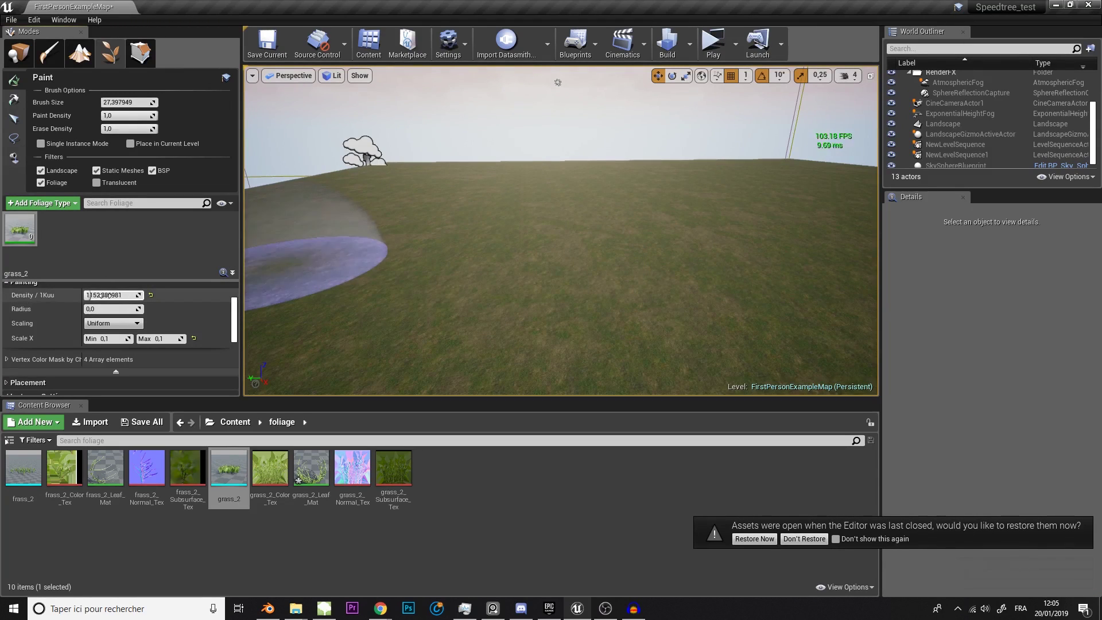
Set the grass_2 density to about 1152.4 and paint thick grass across the middle of the landscape.
{"action": "mouse_move", "coordinate": [311, 253]}
{"action": "left_mouse_down"}
{"action": "mouse_move", "coordinate": [416, 296]}
{"action": "mouse_move", "coordinate": [565, 280]}
{"action": "mouse_move", "coordinate": [620, 290]}
{"action": "mouse_move", "coordinate": [529, 345]}
{"action": "mouse_move", "coordinate": [687, 270]}
{"action": "mouse_move", "coordinate": [656, 241]}
{"action": "mouse_move", "coordinate": [660, 201]}
{"action": "mouse_move", "coordinate": [471, 195]}
{"action": "mouse_move", "coordinate": [665, 189]}
{"action": "mouse_move", "coordinate": [634, 178]}
{"action": "mouse_move", "coordinate": [402, 190]}
{"action": "mouse_move", "coordinate": [322, 213]}
{"action": "mouse_move", "coordinate": [296, 247]}
{"action": "mouse_move", "coordinate": [393, 181]}
{"action": "mouse_move", "coordinate": [611, 172]}
{"action": "mouse_move", "coordinate": [594, 167]}
{"action": "left_mouse_up"}
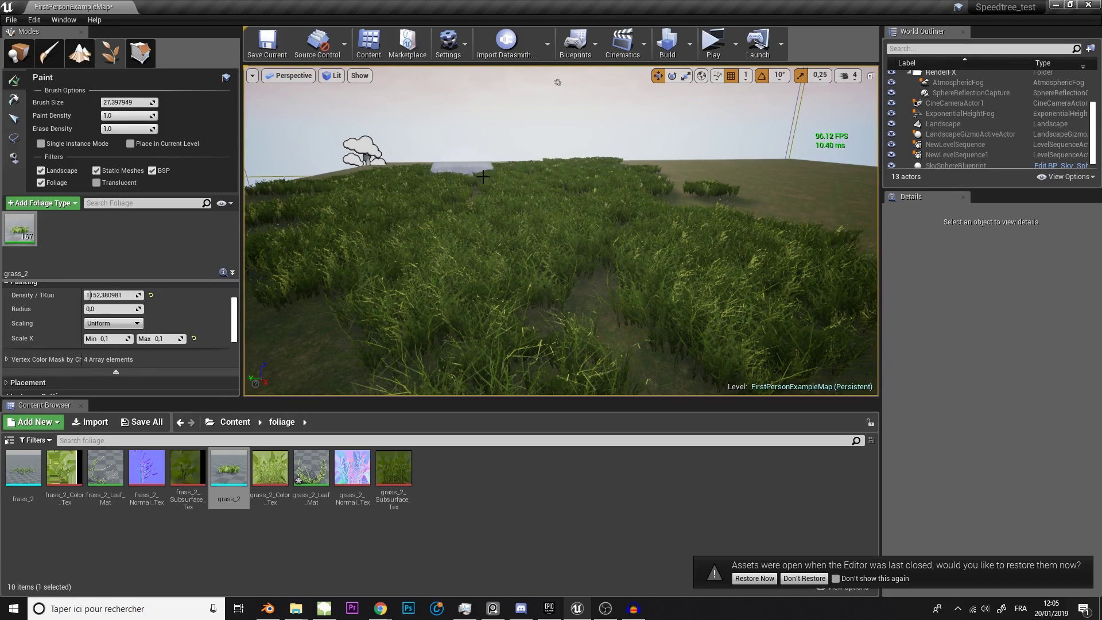
{"action": "mouse_move", "coordinate": [483, 177]}
{"action": "left_mouse_down"}
{"action": "mouse_move", "coordinate": [752, 213]}
{"action": "mouse_move", "coordinate": [664, 259]}
{"action": "mouse_move", "coordinate": [431, 344]}
{"action": "mouse_move", "coordinate": [299, 296]}
{"action": "left_mouse_up"}
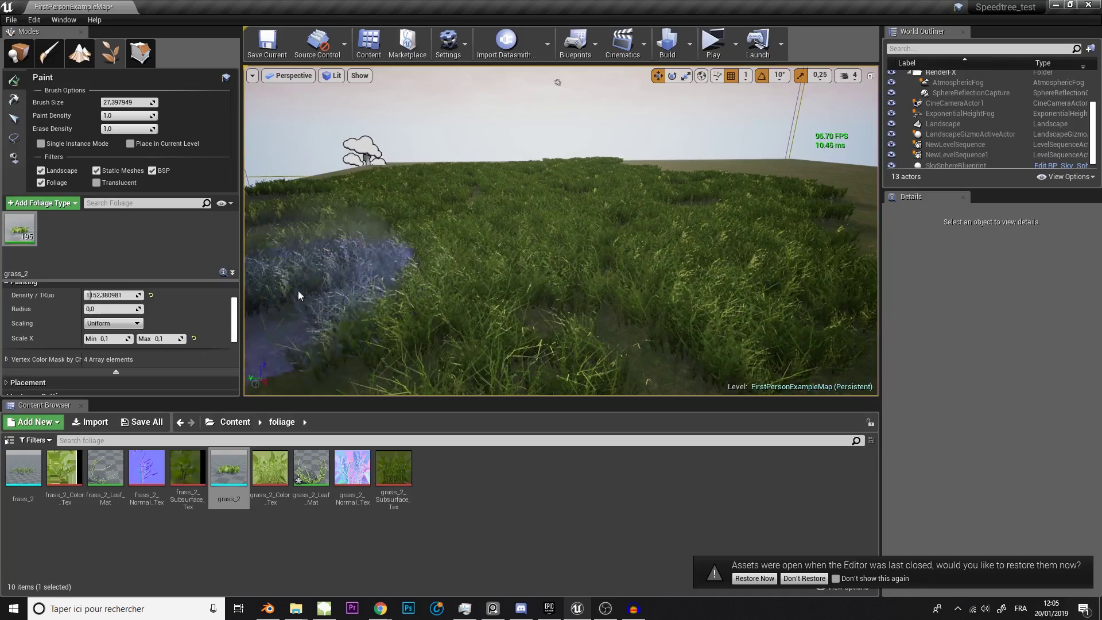
Examine the painted grass field from ground level inside the blades and from a distance to judge its density and look.
{"action": "mouse_move", "coordinate": [517, 184]}
{"action": "right_mouse_down"}
{"action": "mouse_move", "coordinate": [566, 211]}
{"action": "mouse_move", "coordinate": [545, 214]}
{"action": "mouse_move", "coordinate": [528, 166]}
{"action": "mouse_move", "coordinate": [535, 207]}
{"action": "right_mouse_up"}
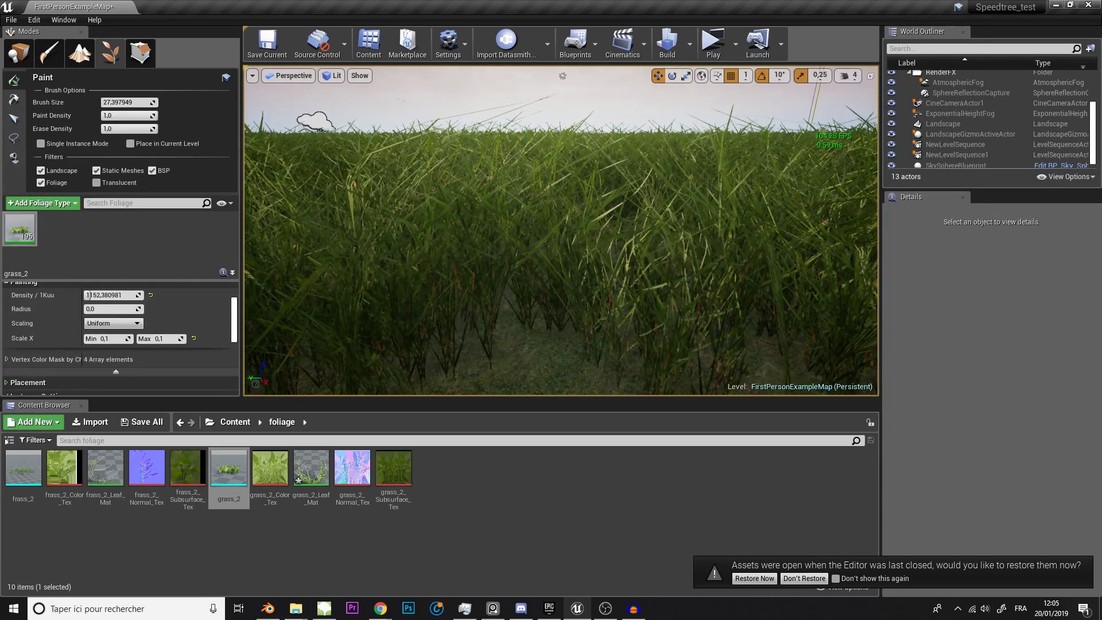
{"action": "key", "text": "s"}
{"action": "key", "text": "w"}
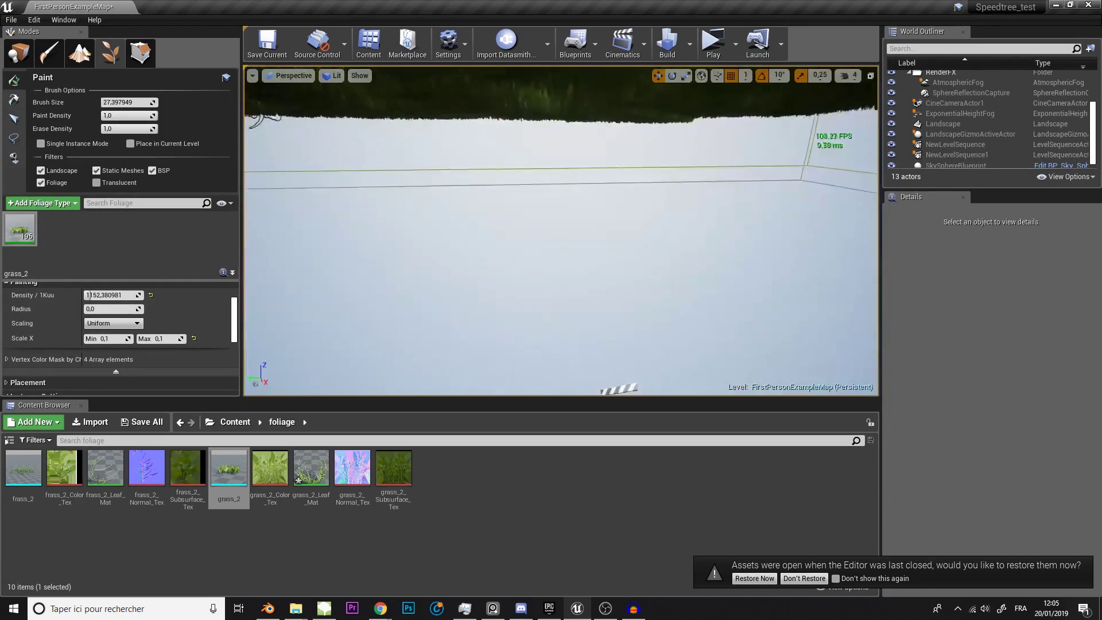
{"action": "key", "text": "s"}
{"action": "right_click_drag", "start_coordinate": [535, 207], "coordinate": [477, 203]}
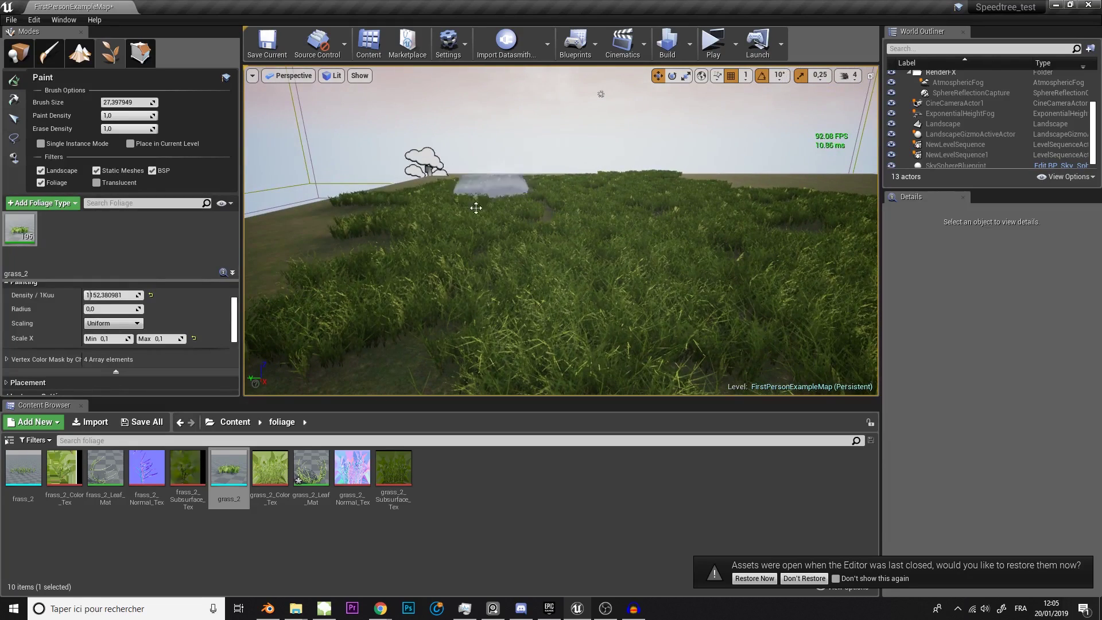
{"action": "mouse_move", "coordinate": [511, 261]}
{"action": "right_mouse_down"}
{"action": "mouse_move", "coordinate": [551, 242]}
{"action": "mouse_move", "coordinate": [548, 223]}
{"action": "right_mouse_up"}
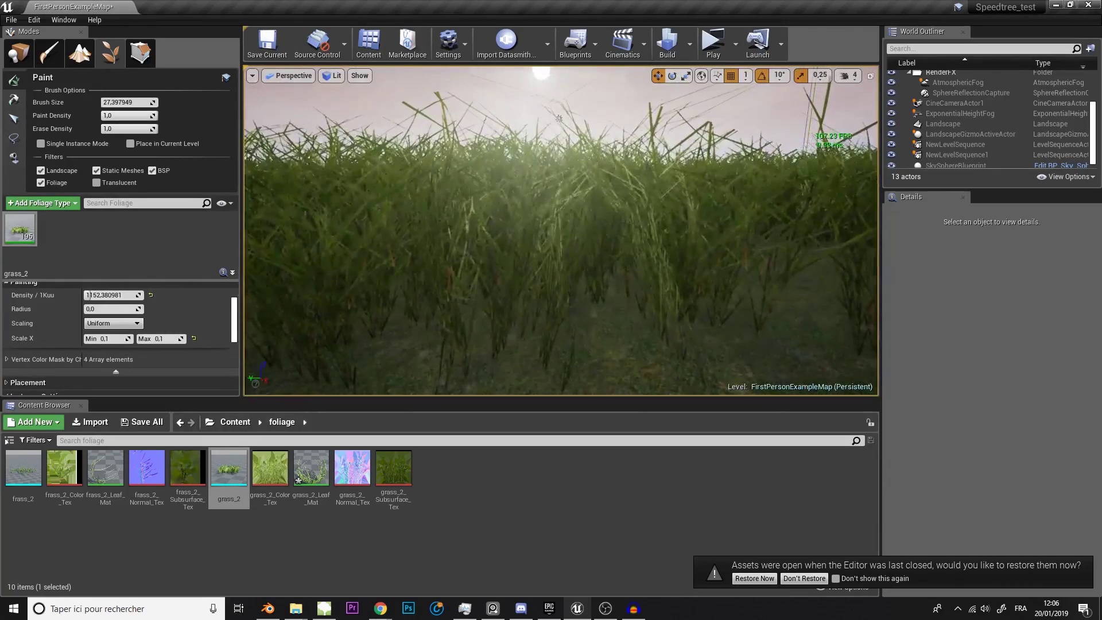
{"action": "key", "text": "s"}
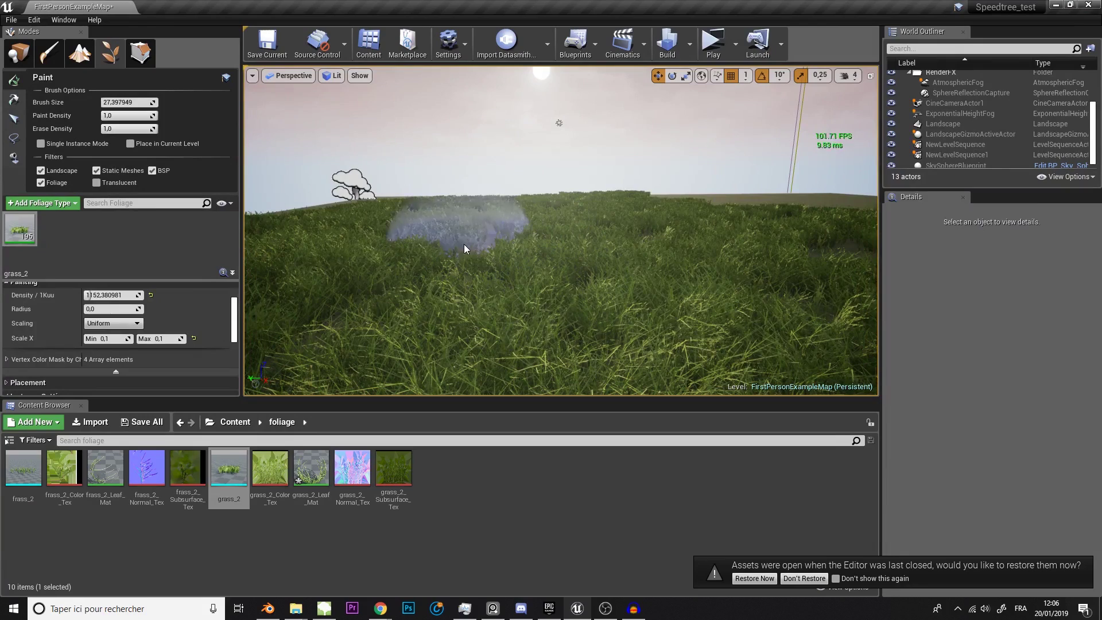
{"action": "mouse_move", "coordinate": [486, 257]}
{"action": "right_mouse_down"}
{"action": "mouse_move", "coordinate": [405, 279]}
{"action": "mouse_move", "coordinate": [422, 299]}
{"action": "mouse_move", "coordinate": [456, 302]}
{"action": "mouse_move", "coordinate": [473, 287]}
{"action": "mouse_move", "coordinate": [461, 280]}
{"action": "right_mouse_up"}
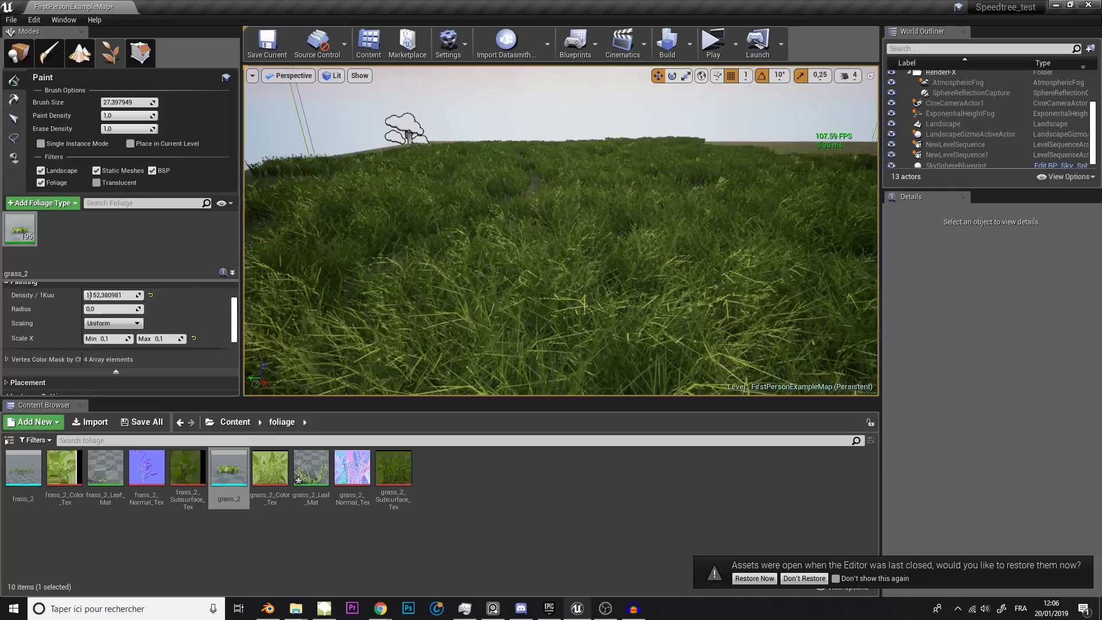
{"action": "key", "text": "s"}
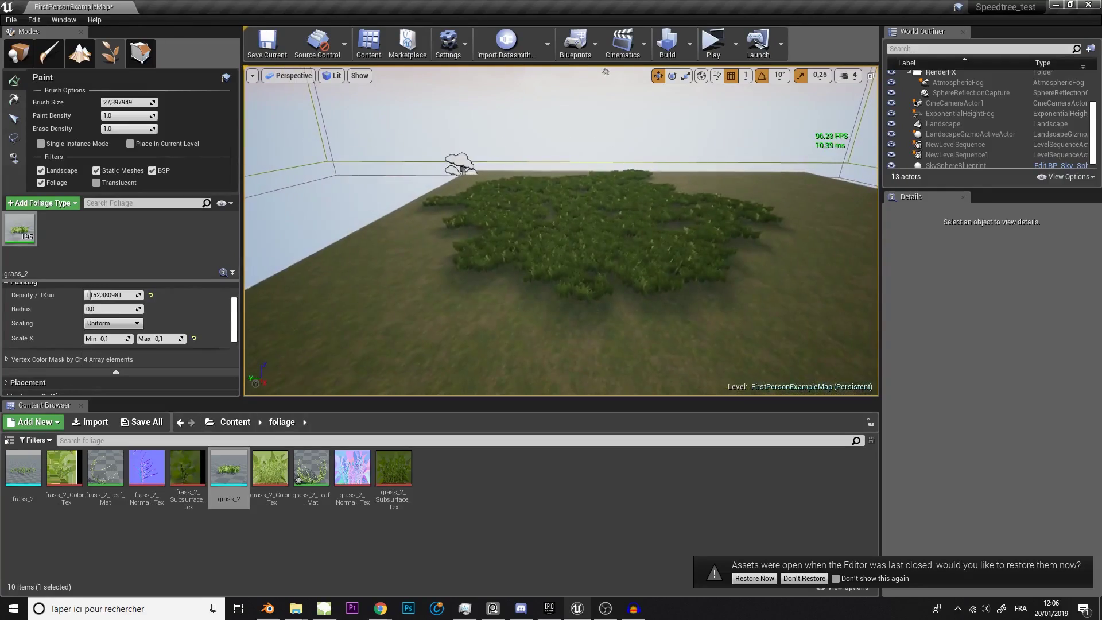
{"action": "key", "text": "w"}
{"action": "key", "text": "s"}
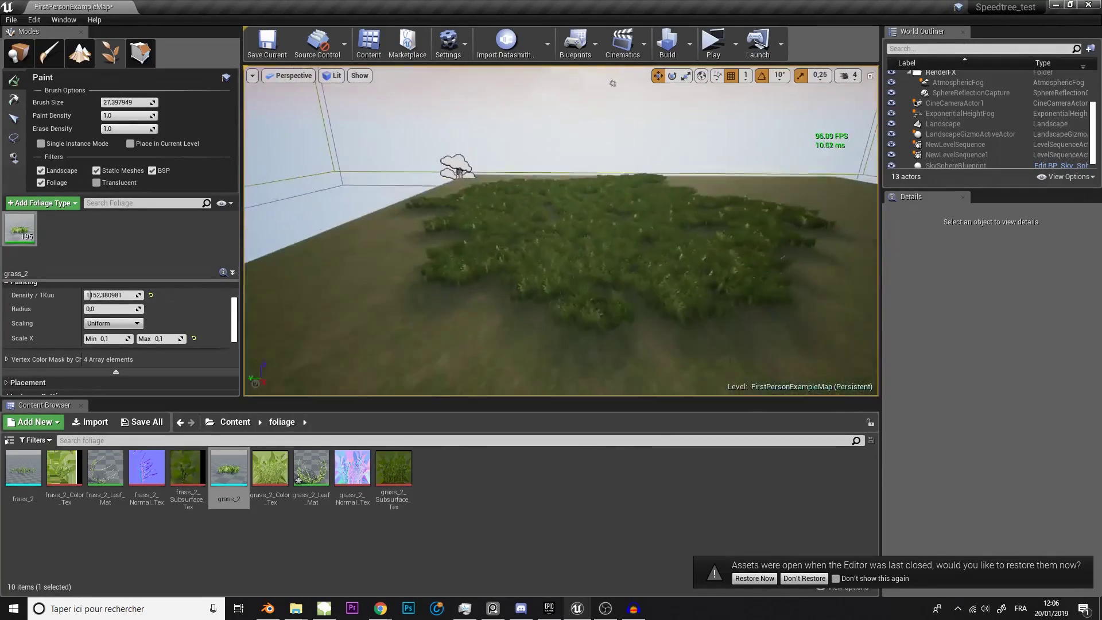
{"action": "key", "text": "w"}
{"action": "right_click_drag", "start_coordinate": [561, 231], "coordinate": [554, 223]}
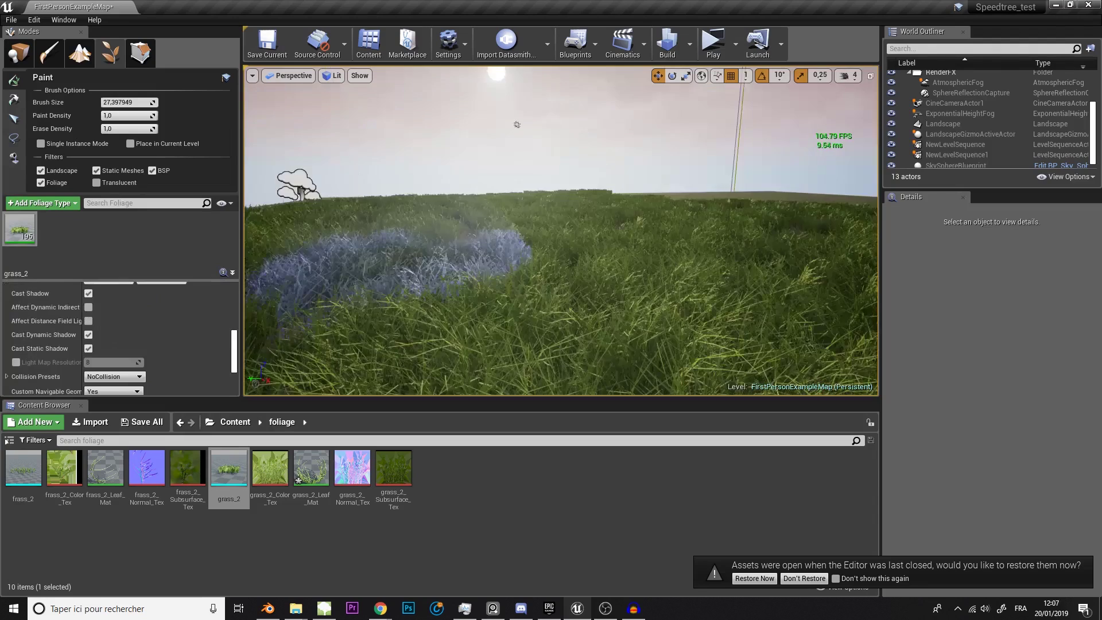
Switch to Chrome, put the SpeedTree page ahead of the plantfactory results, and look through the SpeedTree store's home page.
{"action": "right_click_drag", "start_coordinate": [373, 255], "coordinate": [378, 253]}
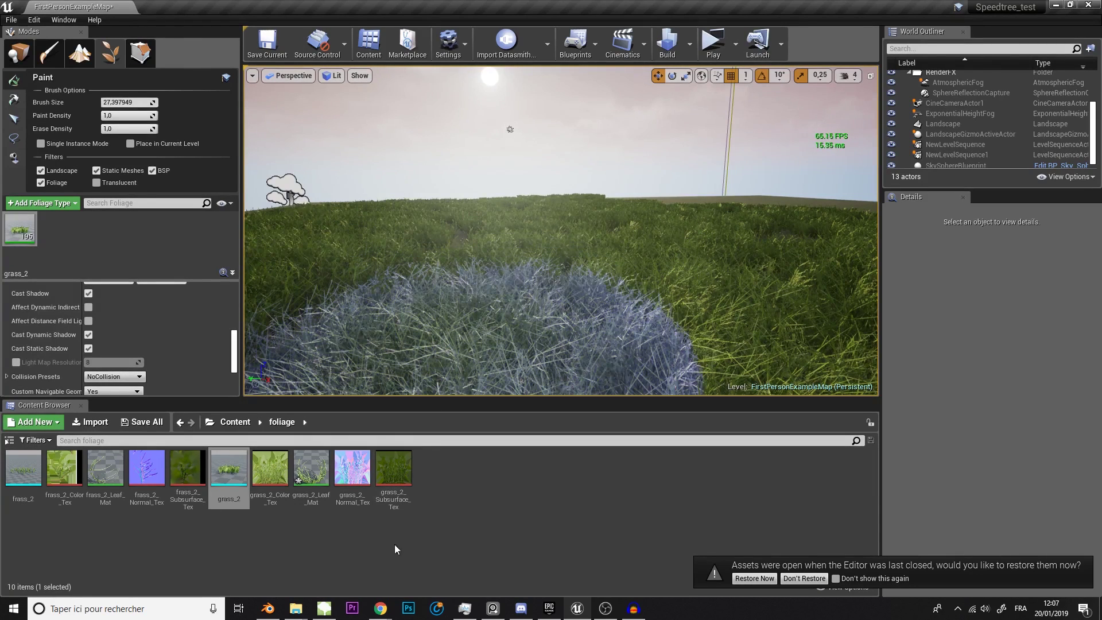
{"action": "mouse_move", "coordinate": [377, 610]}
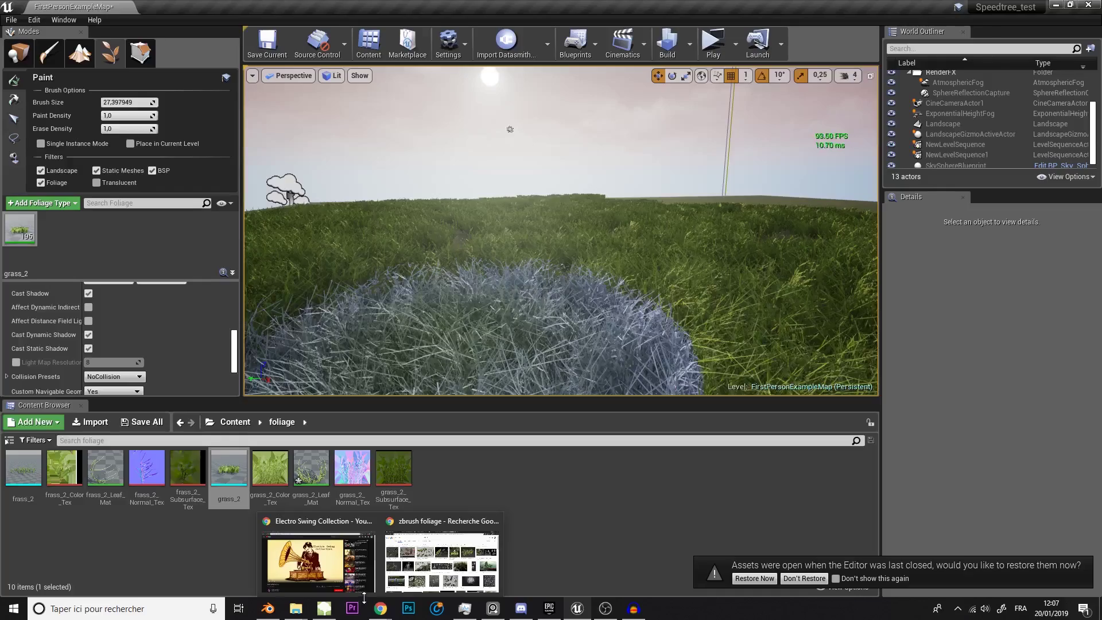
{"action": "left_click", "coordinate": [429, 543]}
{"action": "left_click", "coordinate": [57, 9]}
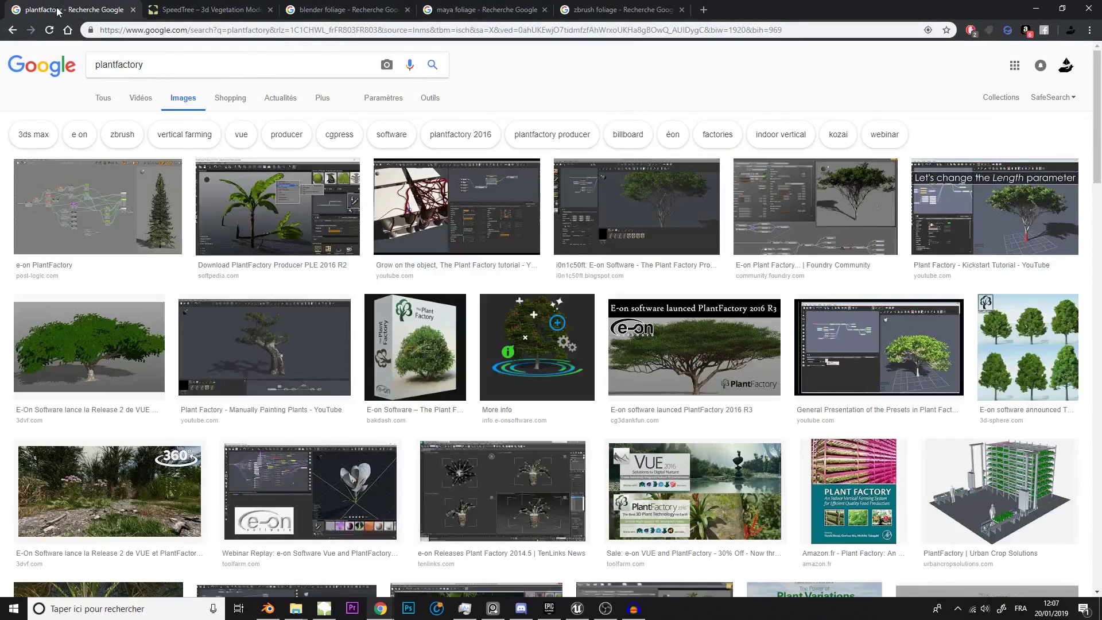
{"action": "left_click_drag", "start_coordinate": [216, 8], "coordinate": [41, 7]}
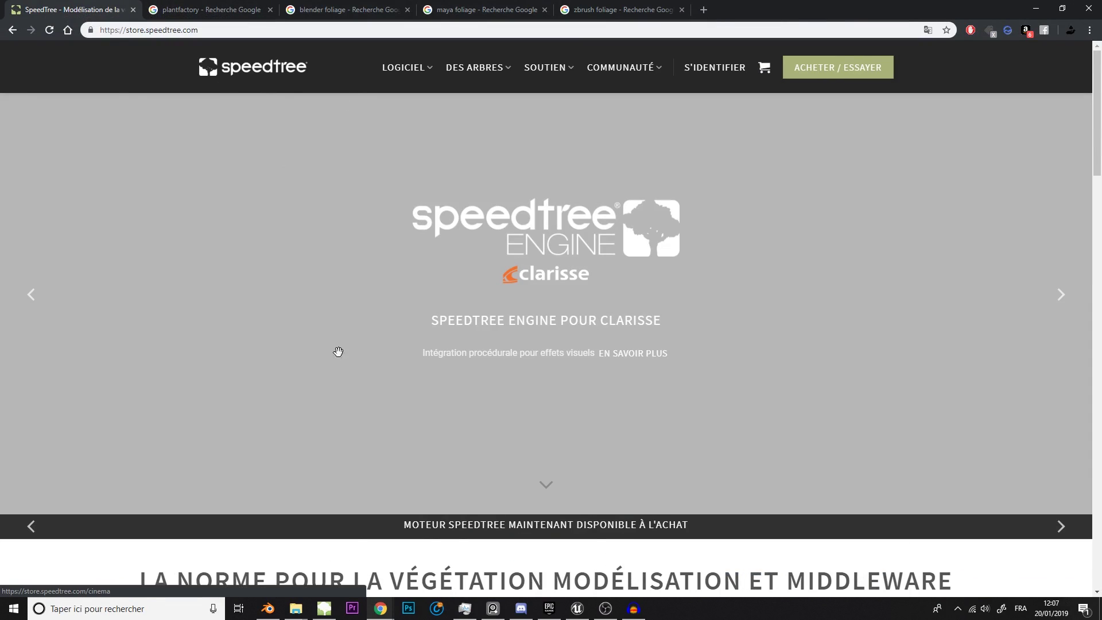
{"action": "scroll", "coordinate": [465, 190], "scroll_direction": "down", "scroll_amount": 10}
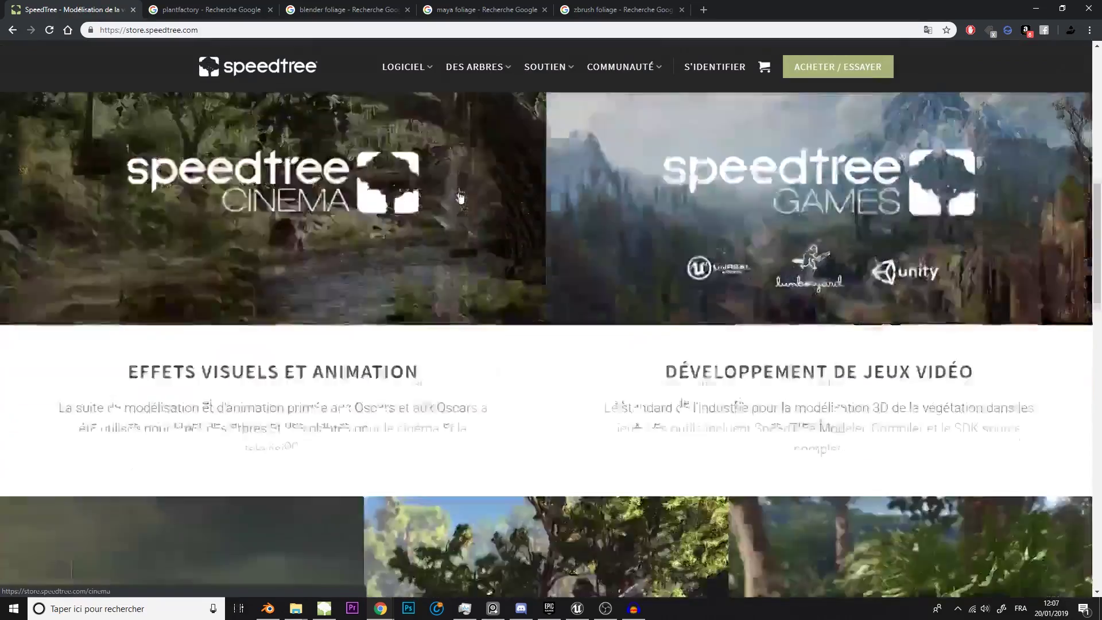
{"action": "scroll", "coordinate": [460, 197], "scroll_direction": "down", "scroll_amount": 4}
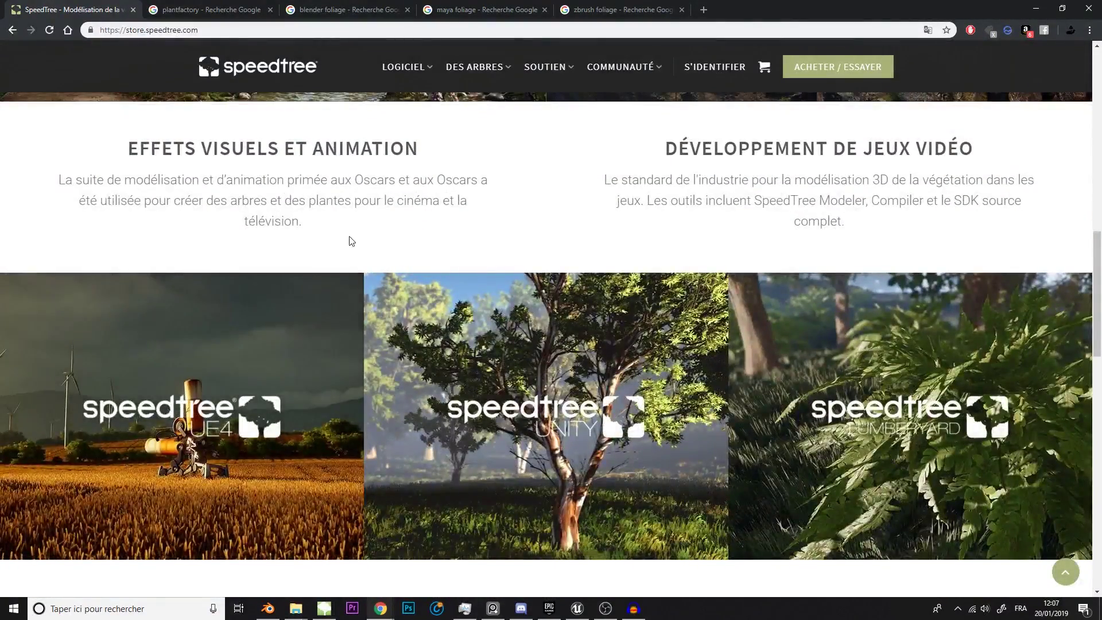
{"action": "scroll", "coordinate": [352, 241], "scroll_direction": "up", "scroll_amount": 10}
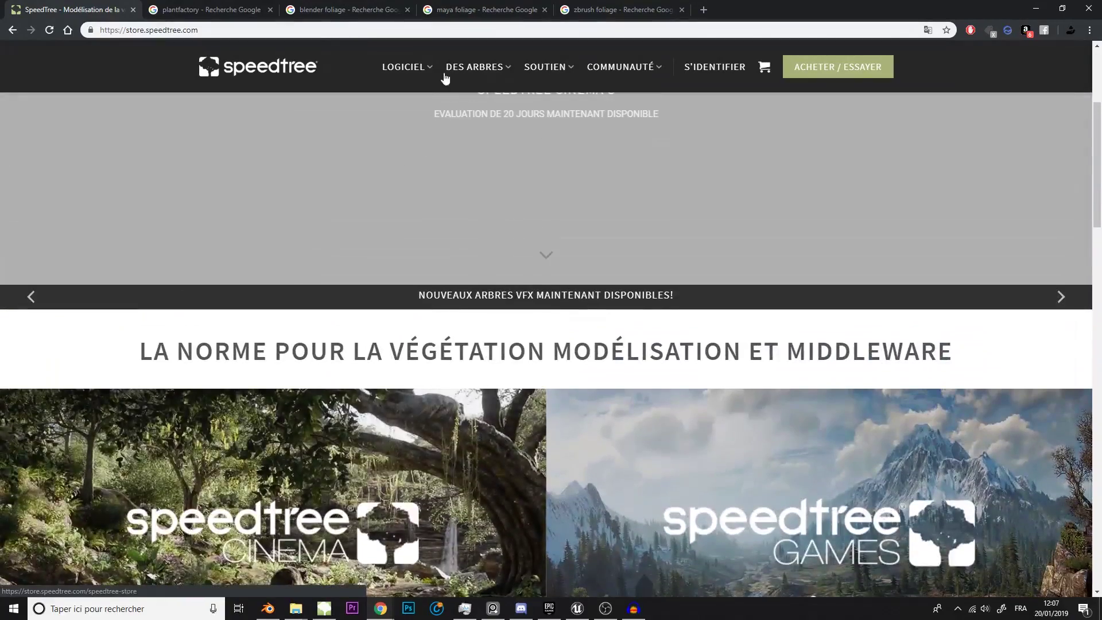
{"action": "mouse_move", "coordinate": [410, 74]}
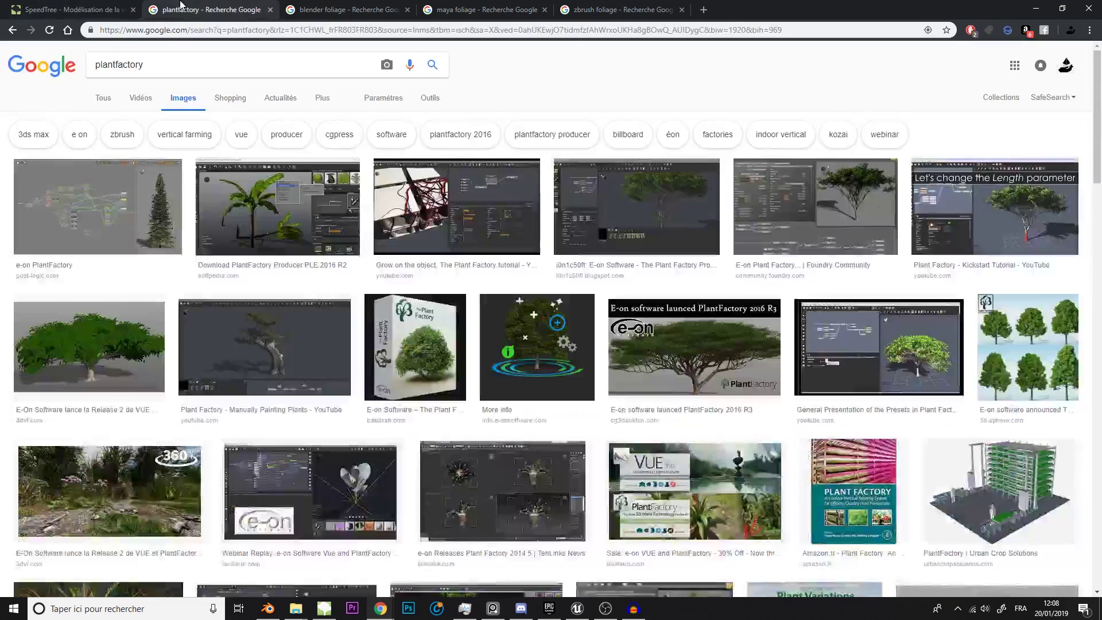
Look through the Google image results for plantfactory as an alternative vegetation modelling program.
{"action": "left_click", "coordinate": [188, 6]}
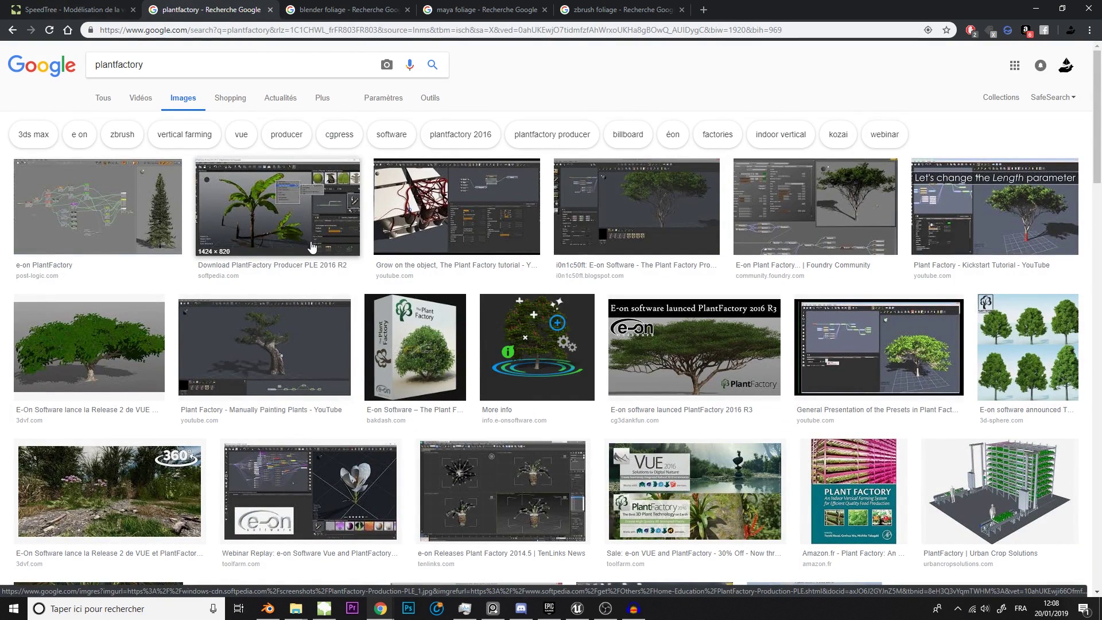
{"action": "scroll", "coordinate": [327, 269], "scroll_direction": "down", "scroll_amount": 2}
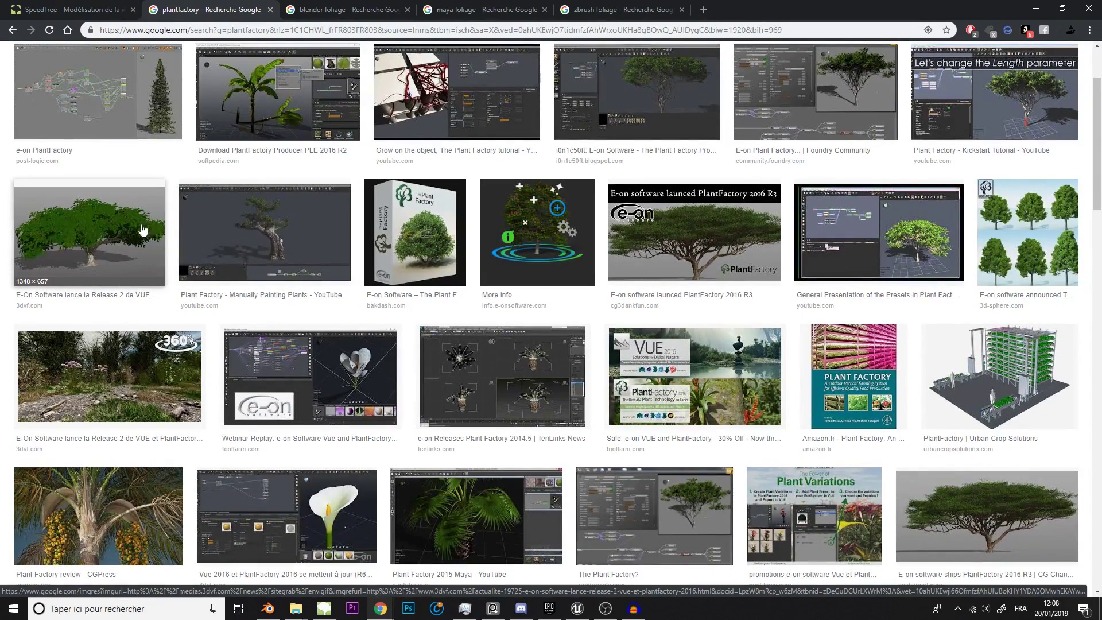
{"action": "scroll", "coordinate": [322, 207], "scroll_direction": "down", "scroll_amount": 2}
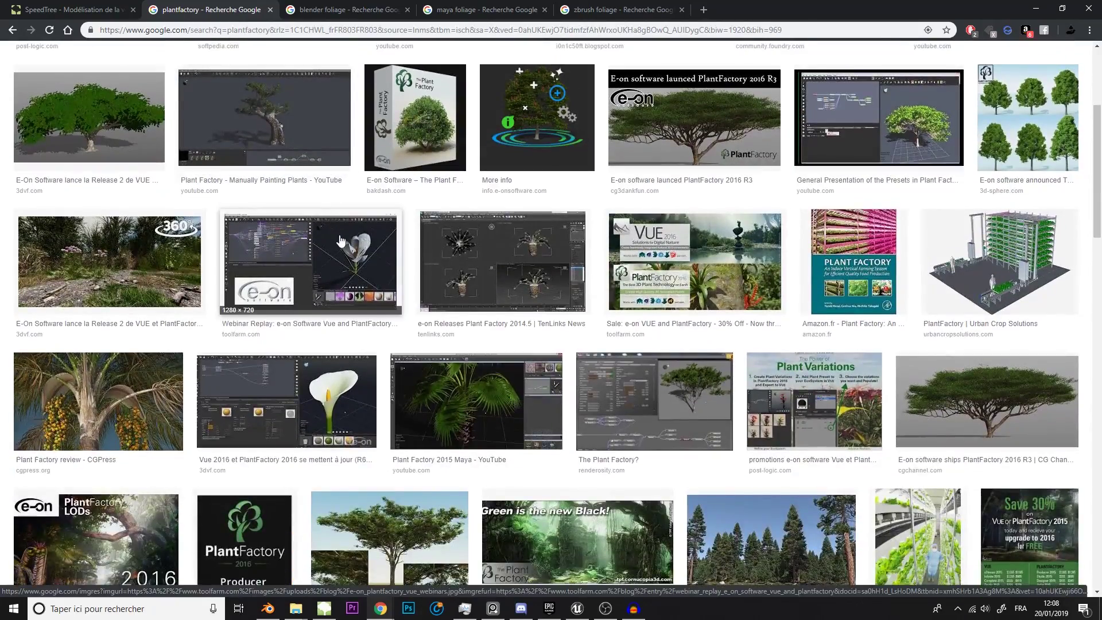
{"action": "scroll", "coordinate": [313, 240], "scroll_direction": "down", "scroll_amount": 2}
{"action": "scroll", "coordinate": [286, 238], "scroll_direction": "up", "scroll_amount": 4}
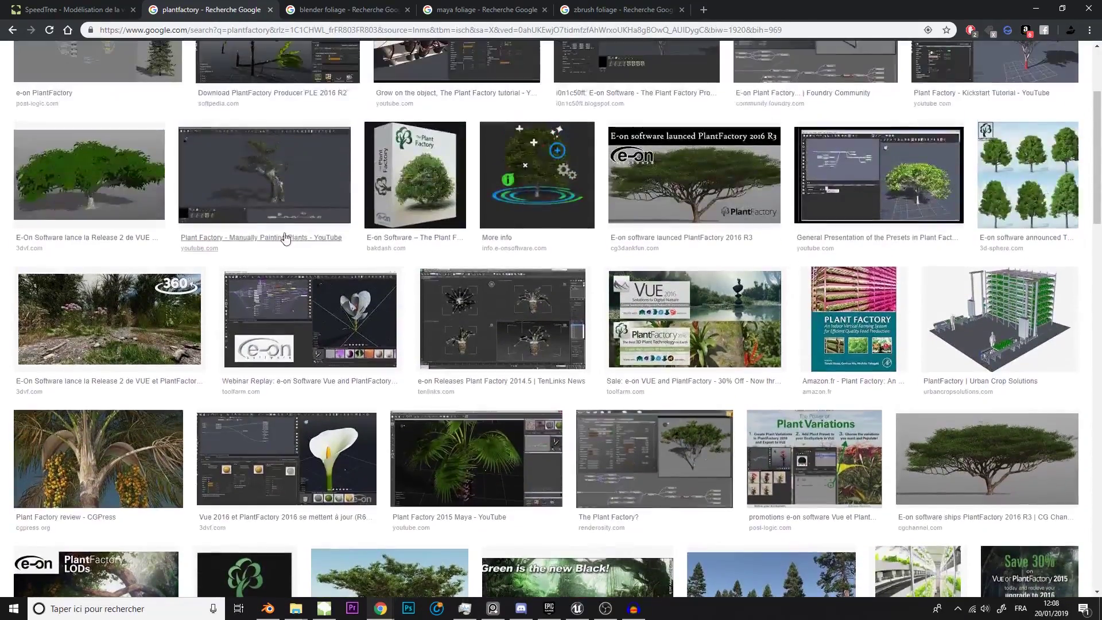
{"action": "scroll", "coordinate": [286, 239], "scroll_direction": "up", "scroll_amount": 2}
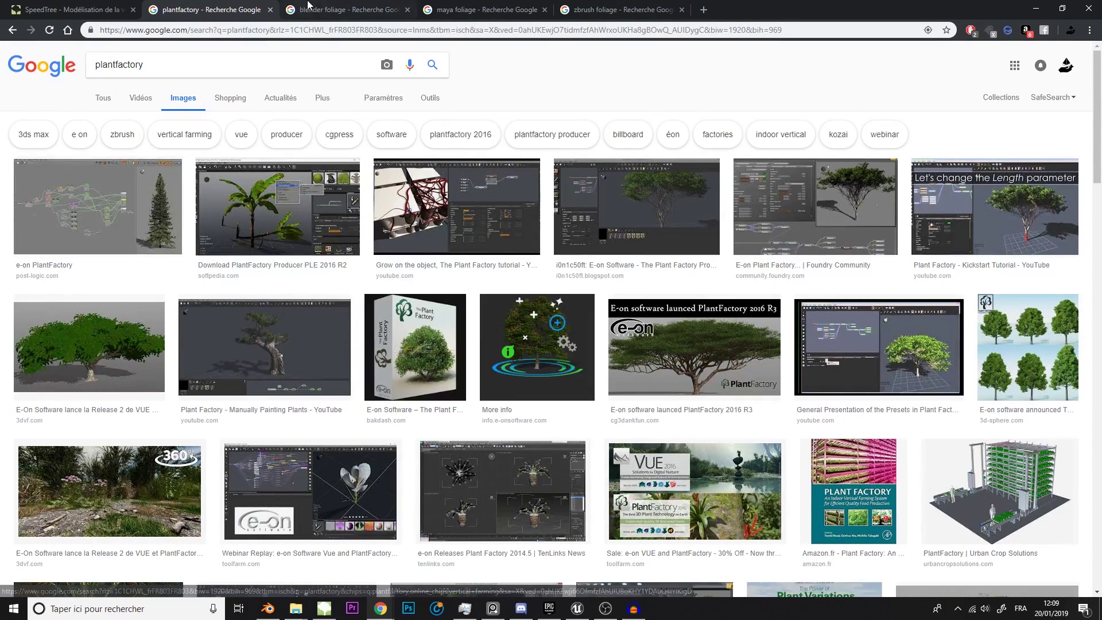
Look over the open image results for blender foliage and maya foliage.
{"action": "left_click", "coordinate": [344, 9]}
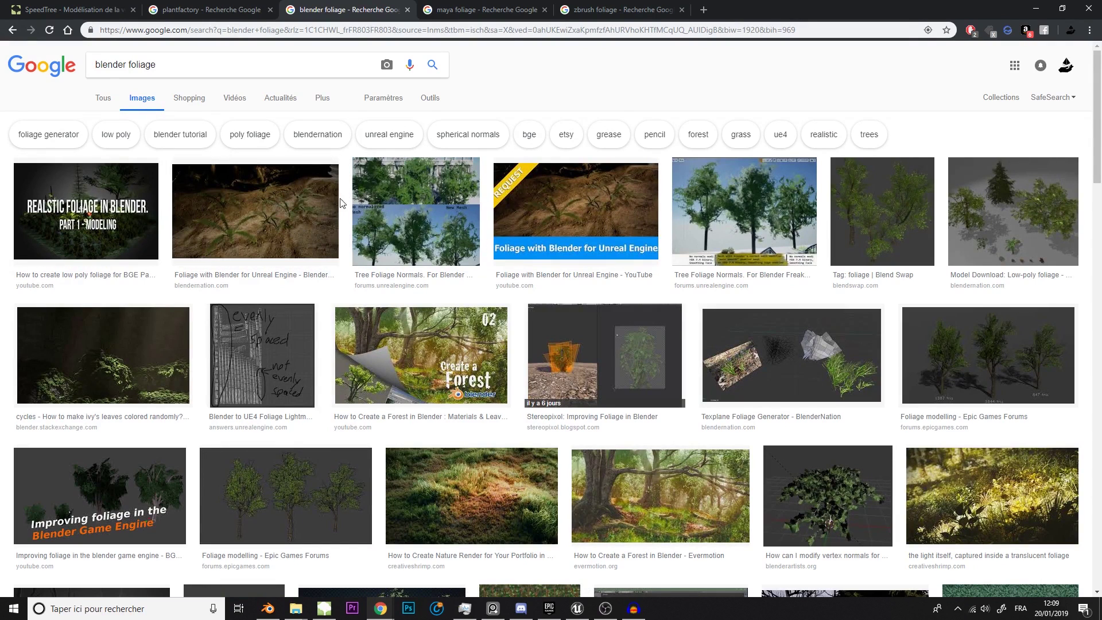
{"action": "left_click", "coordinate": [452, 13]}
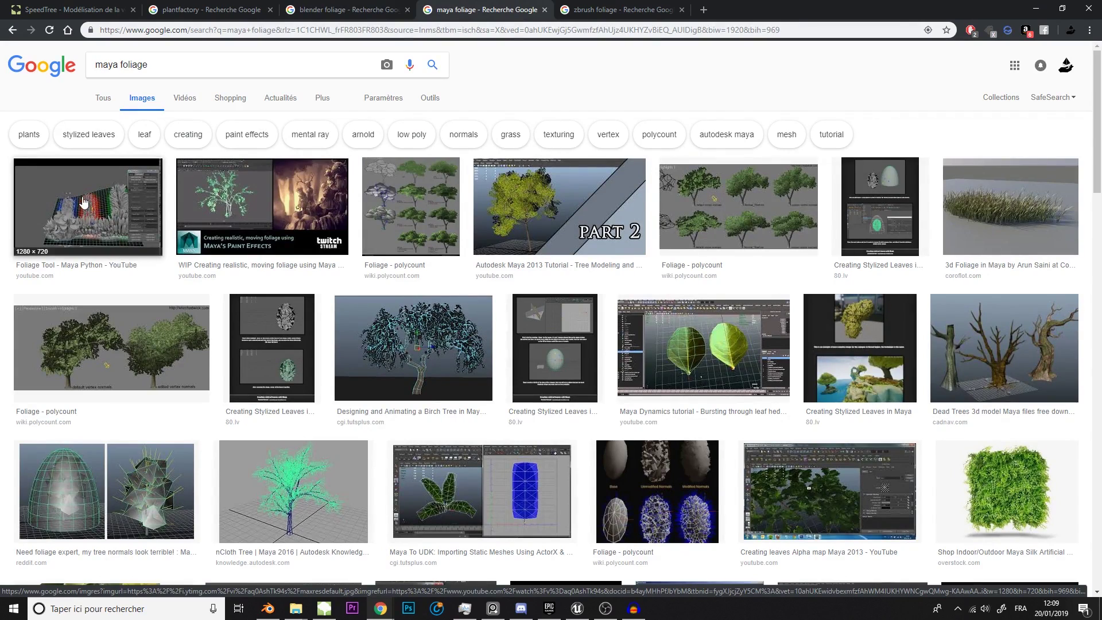
{"action": "scroll", "coordinate": [99, 217], "scroll_direction": "down", "scroll_amount": 2}
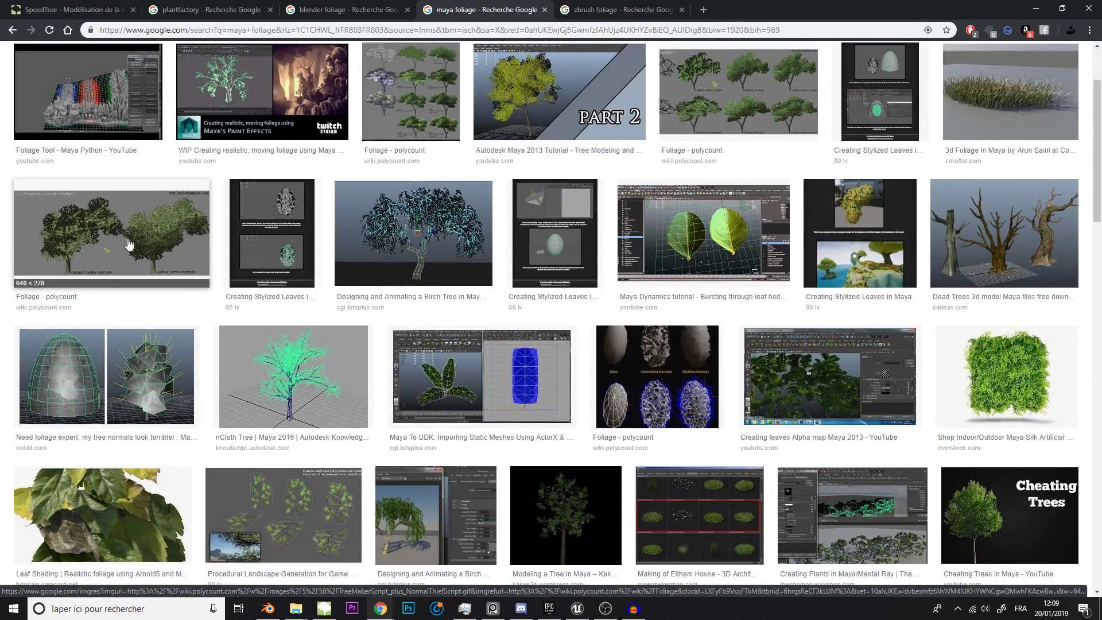
{"action": "scroll", "coordinate": [196, 246], "scroll_direction": "up", "scroll_amount": 2}
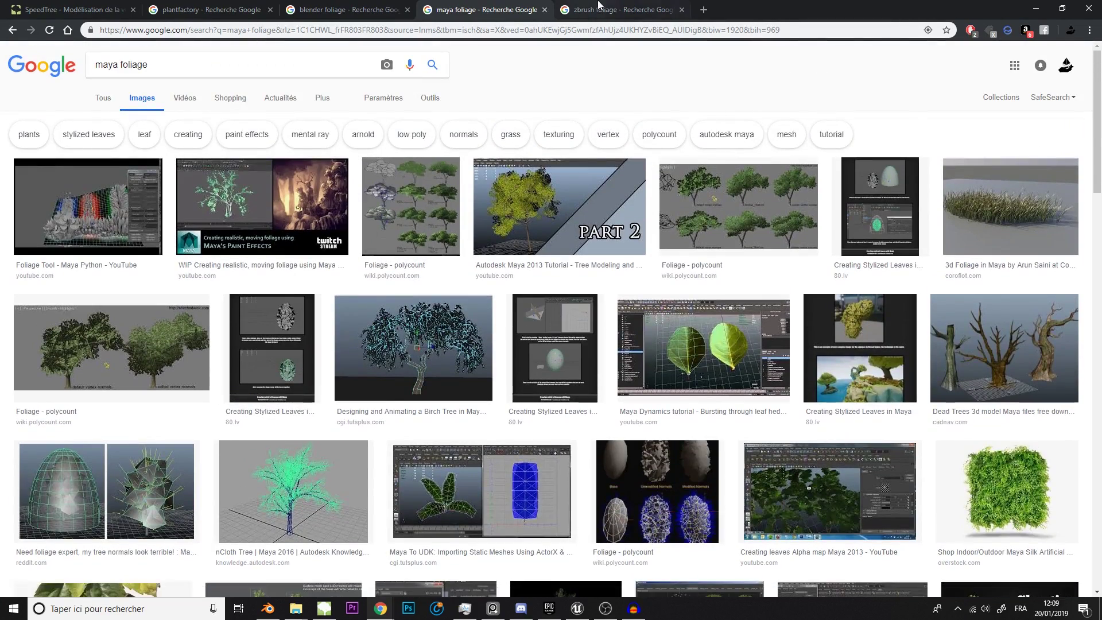
Browse the zbrush foliage image results for examples of sculpted plants and leaves.
{"action": "left_click", "coordinate": [610, 10]}
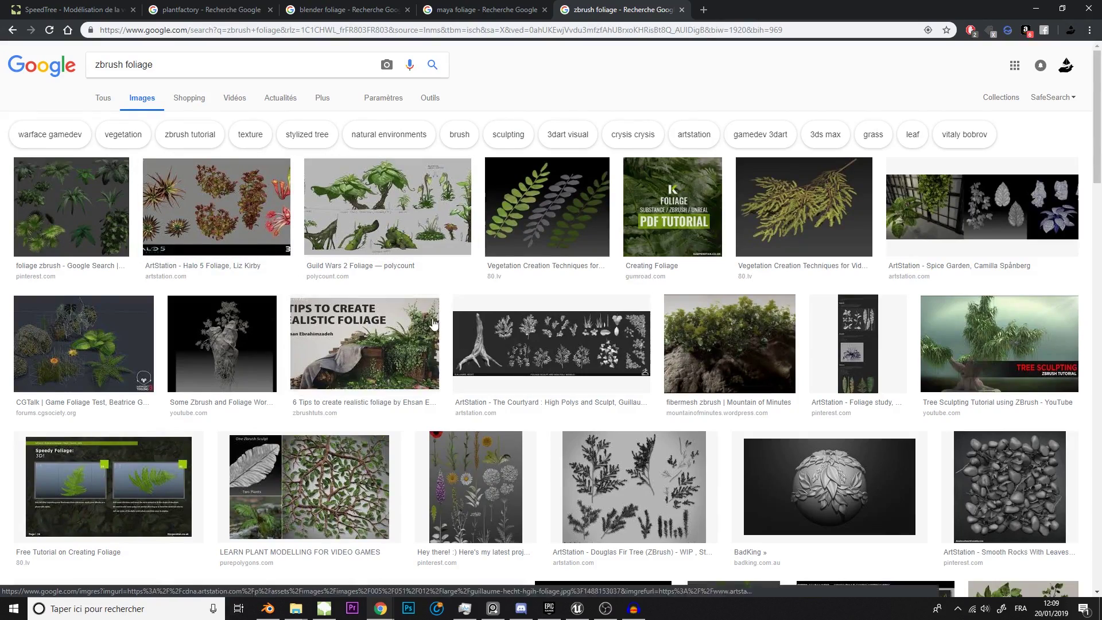
{"action": "scroll", "coordinate": [357, 306], "scroll_direction": "down", "scroll_amount": 3}
{"action": "scroll", "coordinate": [357, 306], "scroll_direction": "up", "scroll_amount": 3}
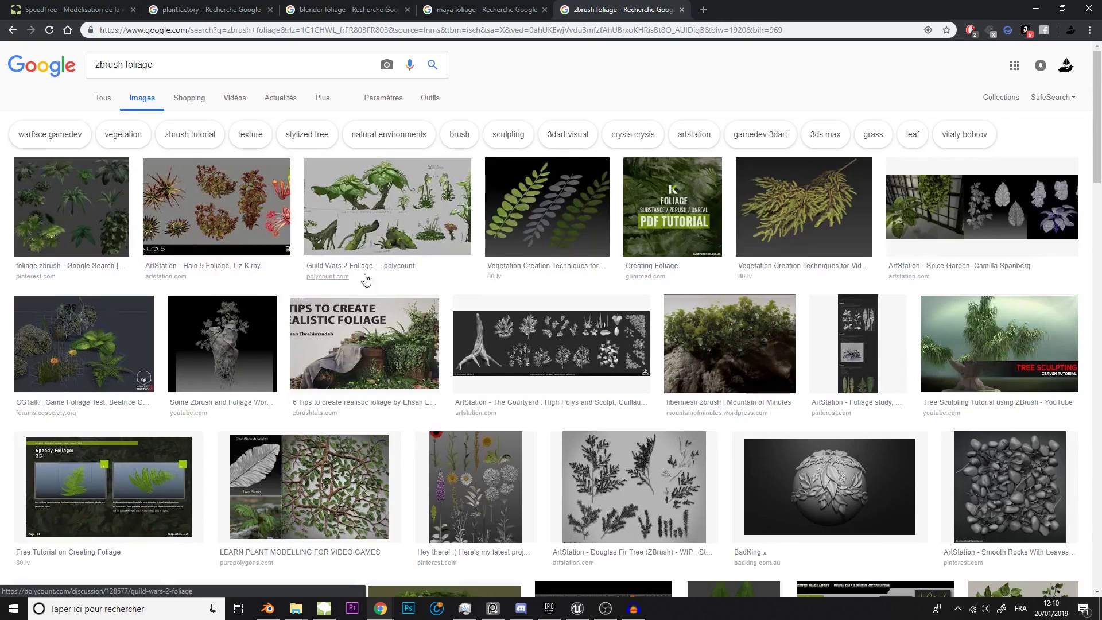
{"action": "scroll", "coordinate": [382, 279], "scroll_direction": "down", "scroll_amount": 6}
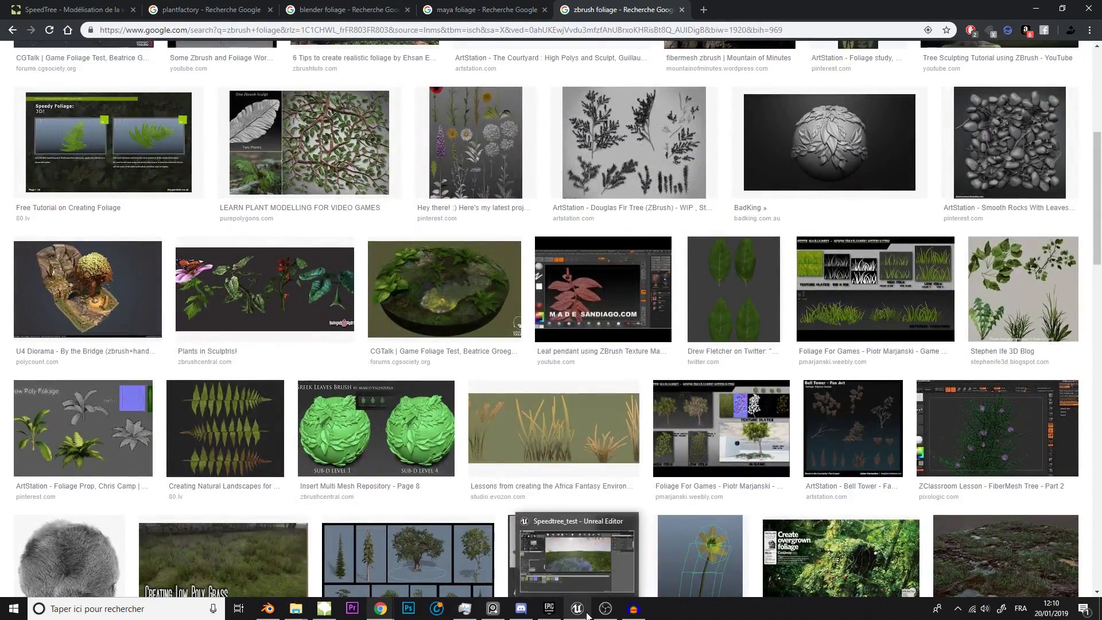
Switch back to Unreal Editor and examine the painted grass field out to its edge on the landscape.
{"action": "left_click", "coordinate": [554, 552]}
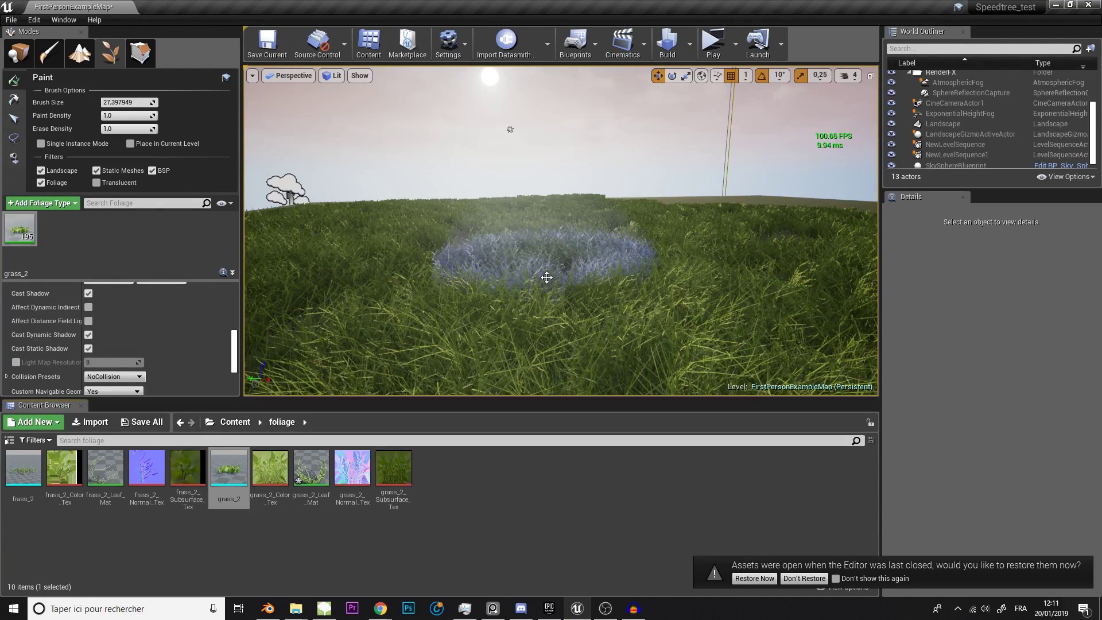
{"action": "right_click_drag", "start_coordinate": [536, 258], "coordinate": [334, 313]}
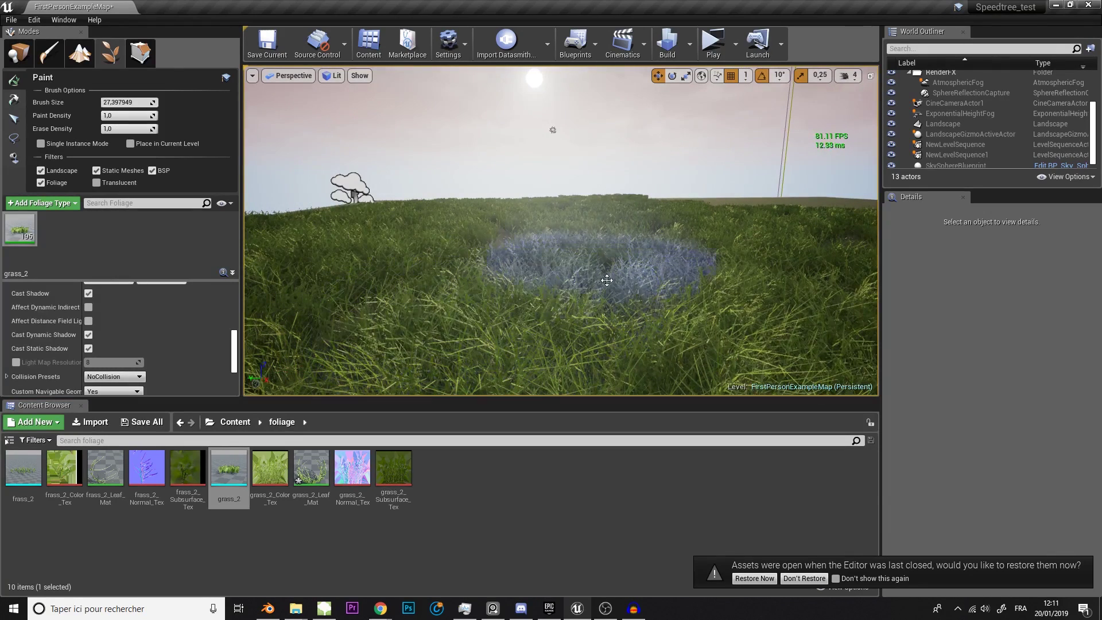
{"action": "mouse_move", "coordinate": [603, 266]}
{"action": "right_mouse_down"}
{"action": "mouse_move", "coordinate": [551, 270]}
{"action": "mouse_move", "coordinate": [511, 249]}
{"action": "mouse_move", "coordinate": [578, 230]}
{"action": "mouse_move", "coordinate": [574, 247]}
{"action": "mouse_move", "coordinate": [529, 261]}
{"action": "mouse_move", "coordinate": [597, 258]}
{"action": "mouse_move", "coordinate": [591, 281]}
{"action": "mouse_move", "coordinate": [646, 270]}
{"action": "mouse_move", "coordinate": [637, 277]}
{"action": "right_mouse_up"}
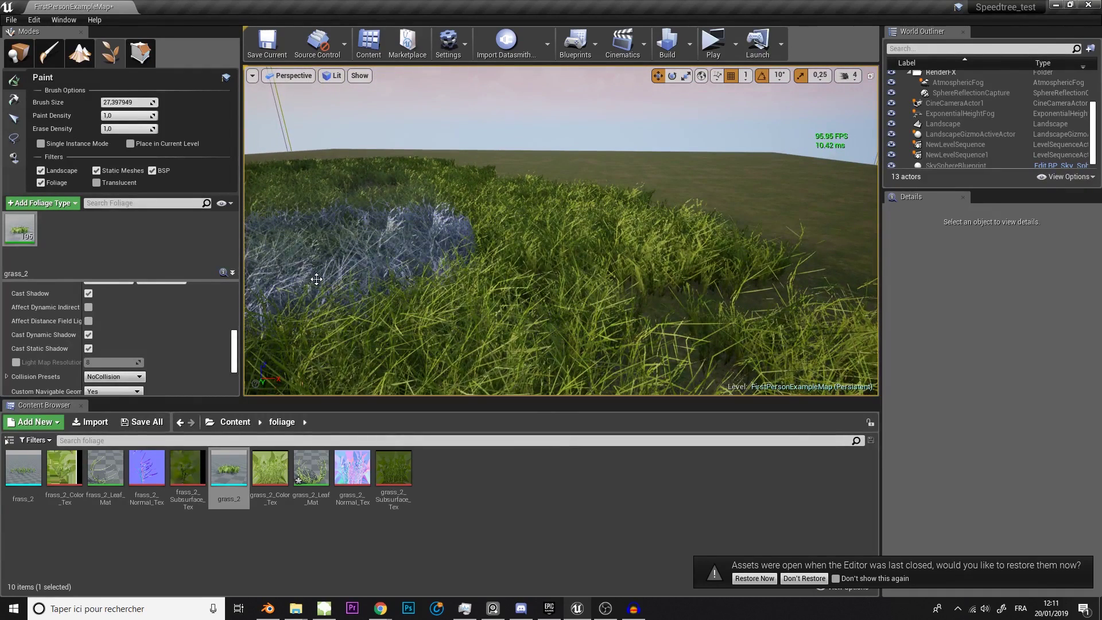